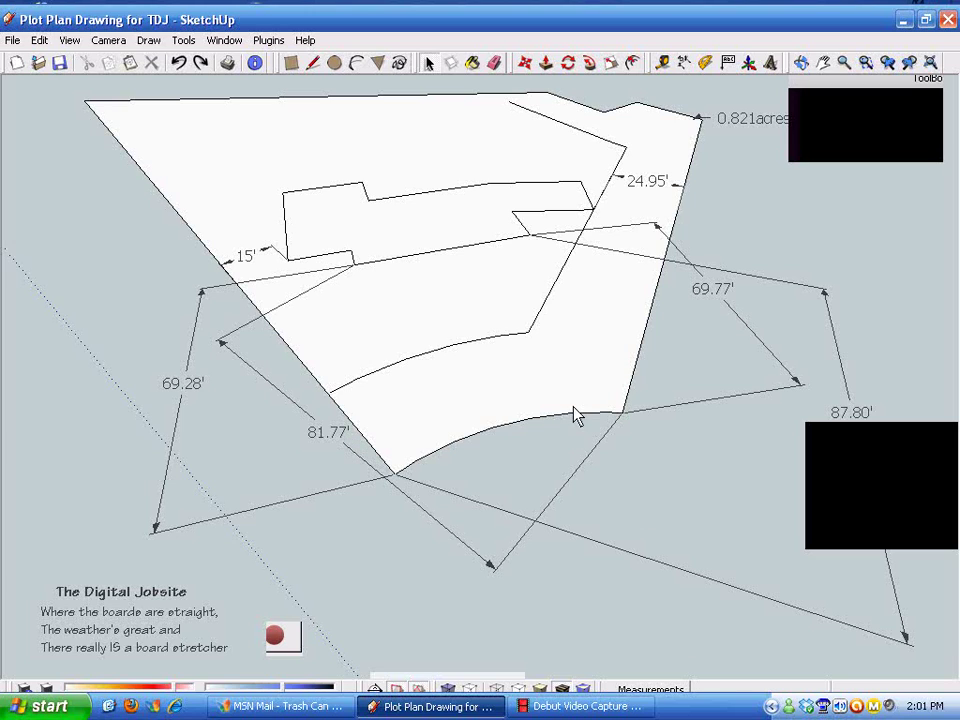
{"action": "left_click", "coordinate": [405, 240]}
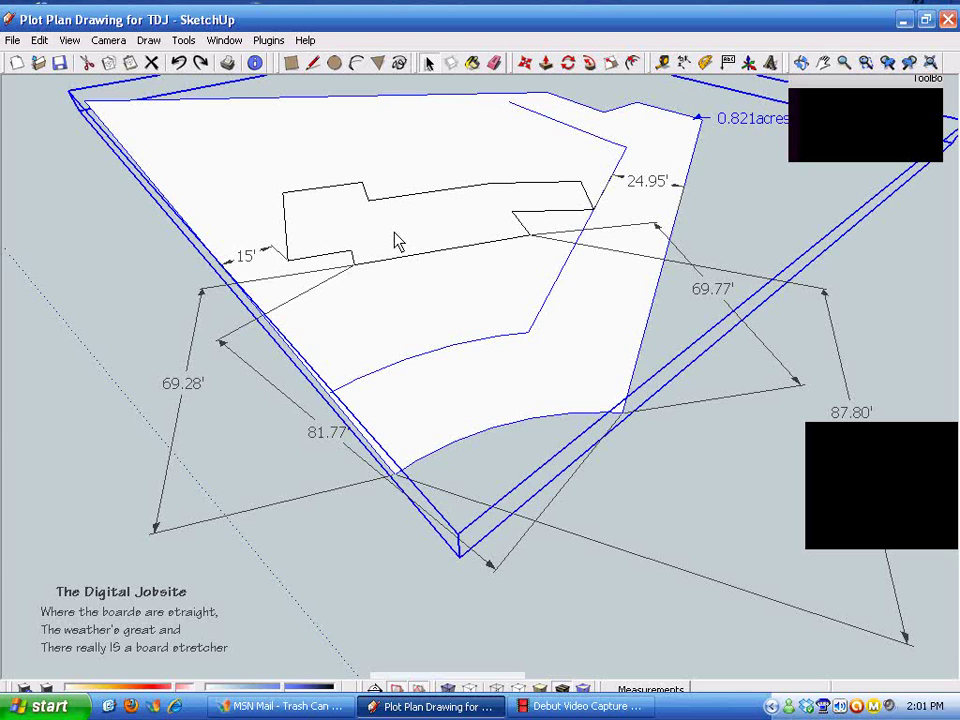
{"action": "left_click", "coordinate": [197, 261]}
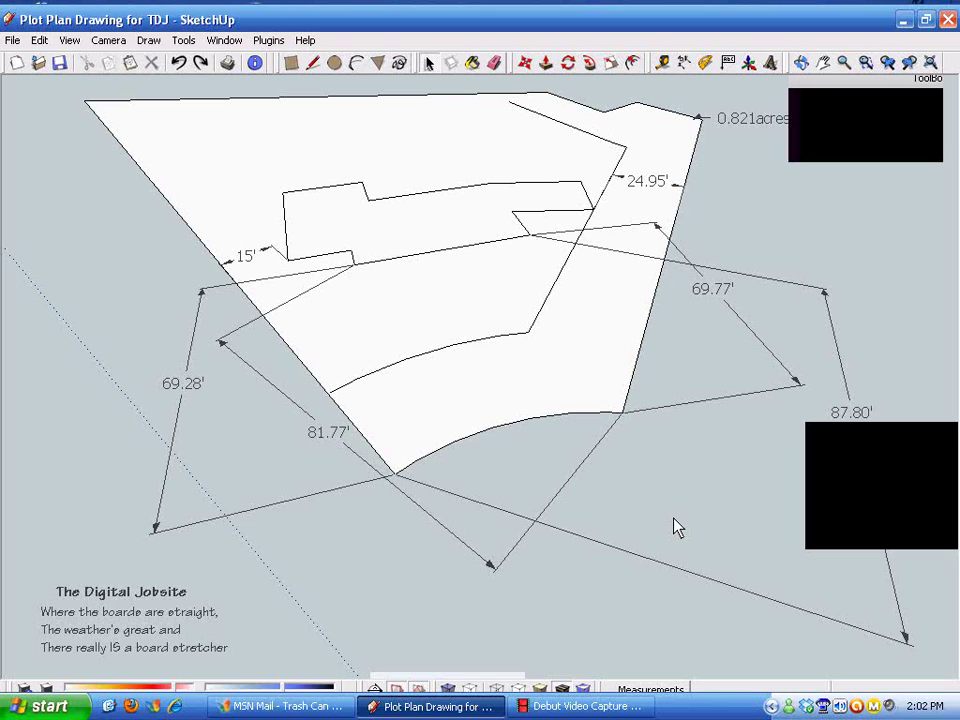
{"action": "left_click", "coordinate": [227, 42]}
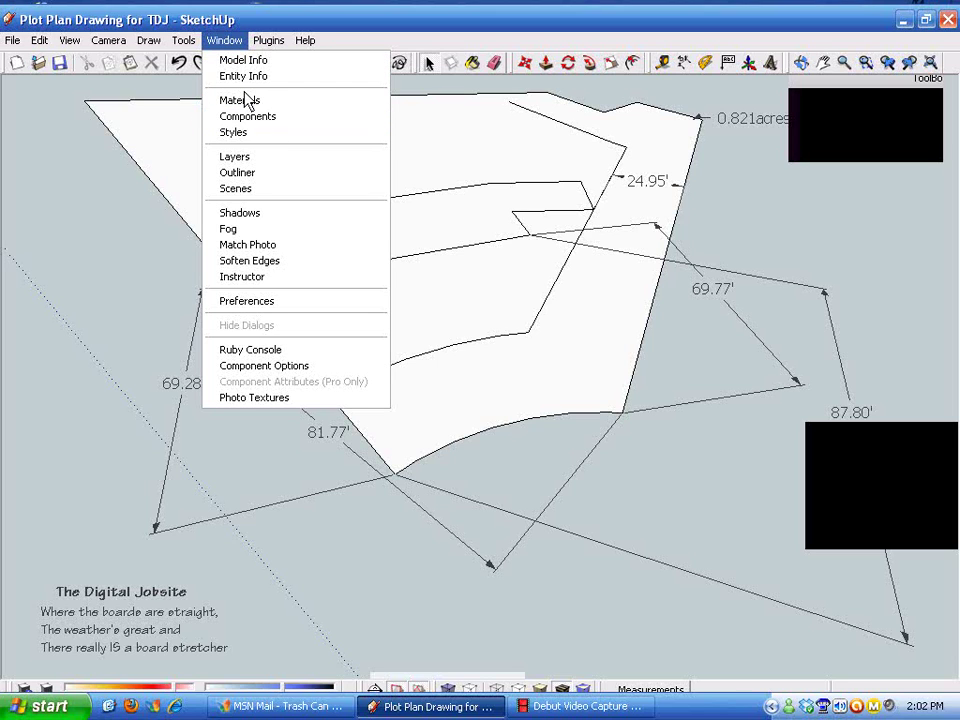
{"action": "left_click", "coordinate": [725, 520]}
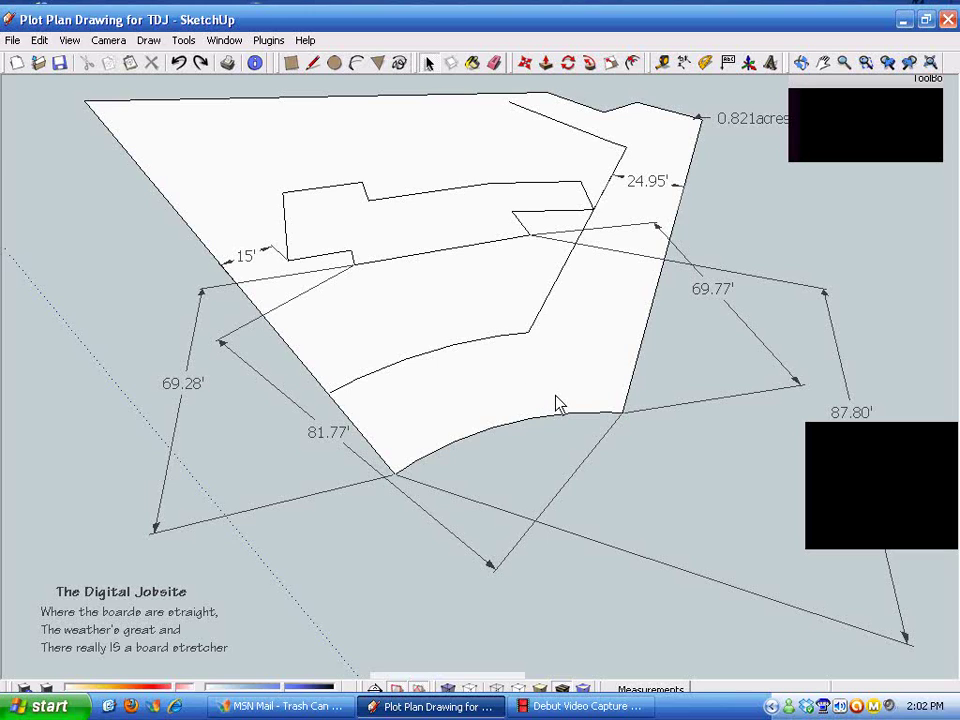
{"action": "left_click", "coordinate": [148, 40]}
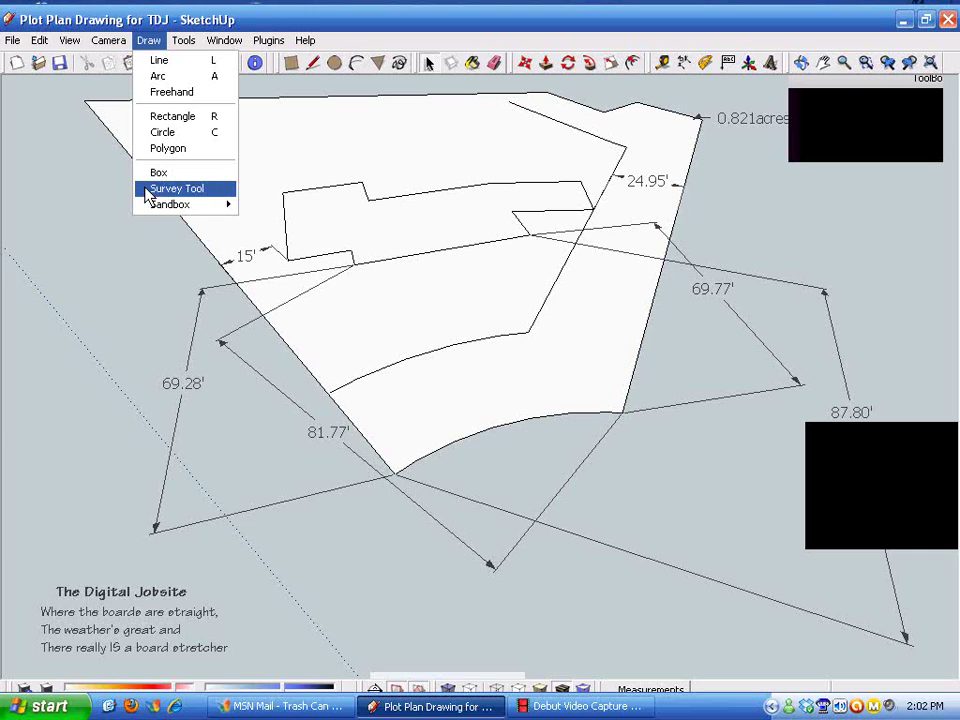
{"action": "left_click", "coordinate": [750, 557]}
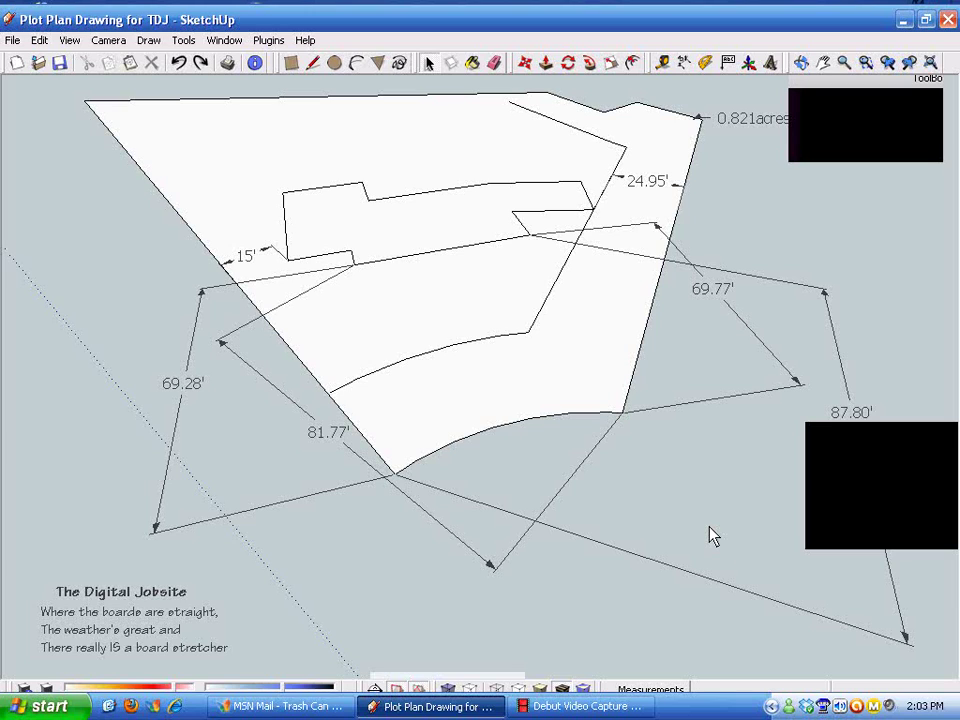
Step: Move the whole plot plan with its dimensions and acreage label about 623' away from its original position
{"action": "middle_click_drag", "start_coordinate": [422, 369], "coordinate": [418, 305]}
{"action": "left_click", "coordinate": [418, 305]}
{"action": "scroll", "coordinate": [418, 305], "scroll_direction": "down", "scroll_amount": 2}
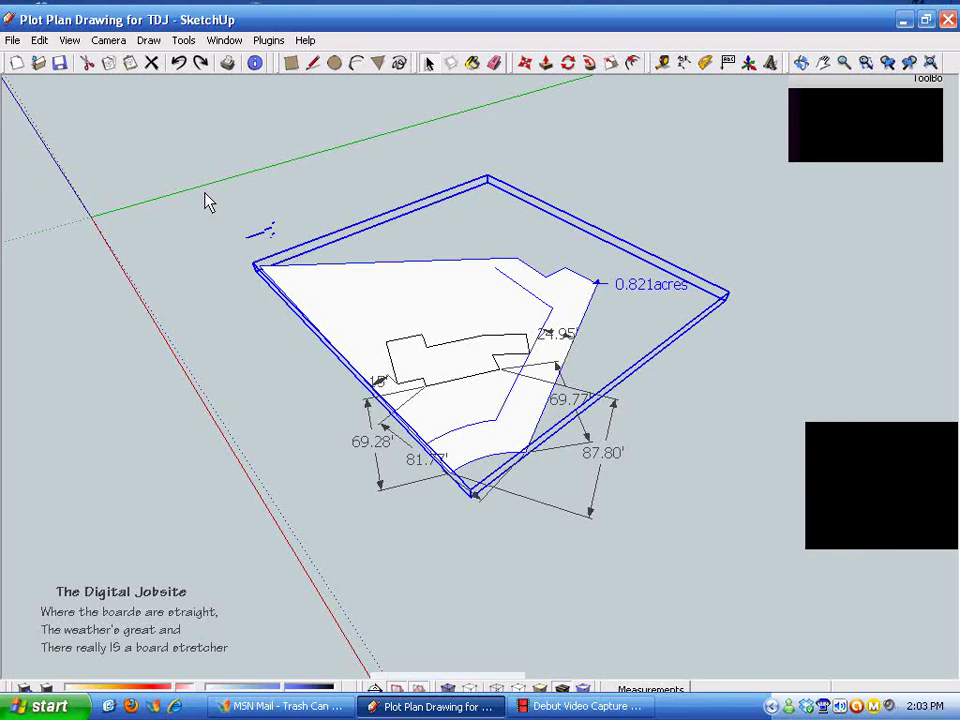
{"action": "left_click_drag", "start_coordinate": [154, 120], "coordinate": [810, 583]}
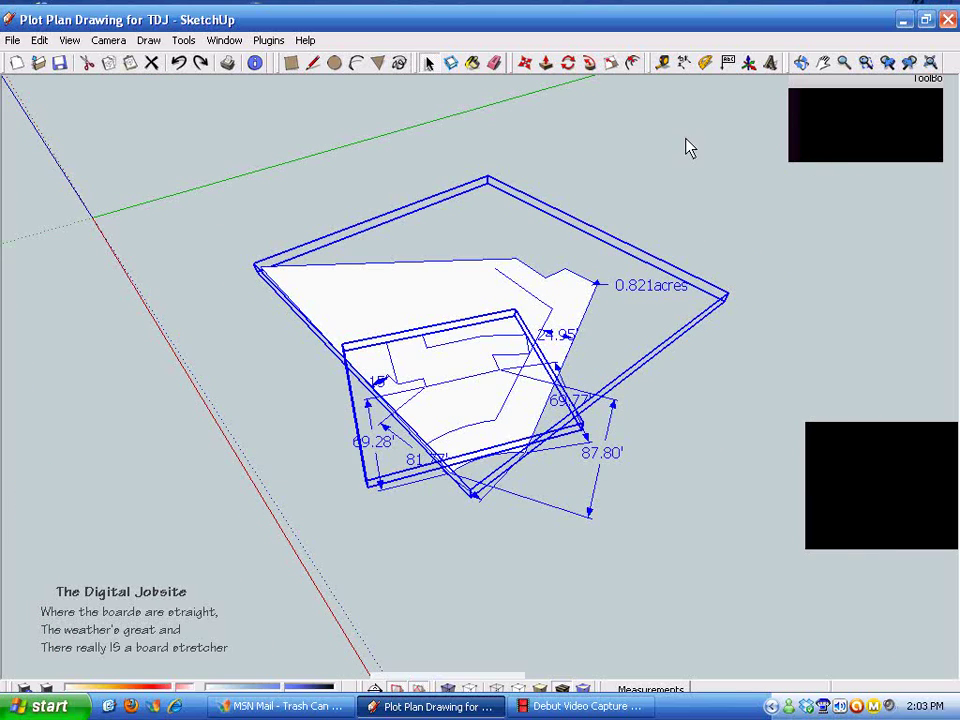
{"action": "left_click", "coordinate": [525, 62]}
{"action": "left_click", "coordinate": [482, 401]}
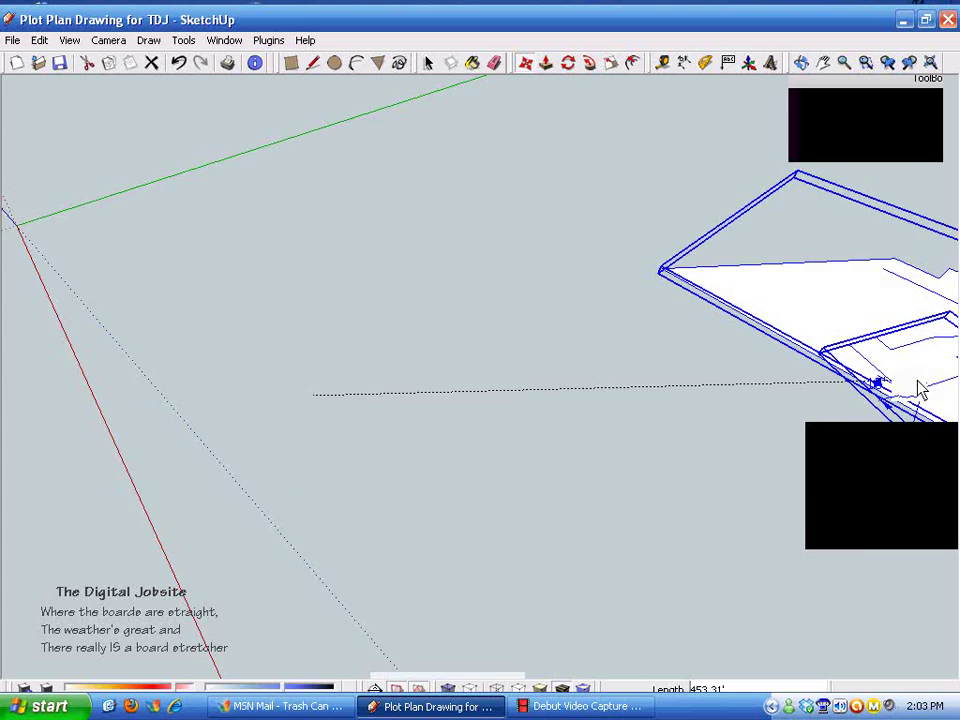
{"action": "scroll", "coordinate": [920, 390], "scroll_direction": "up", "scroll_amount": 2}
{"action": "scroll", "coordinate": [898, 285], "scroll_direction": "up", "scroll_amount": 1}
Step: Hide the selected plot plan and its dimensions to leave an empty workspace around the origin
{"action": "right_click", "coordinate": [897, 287]}
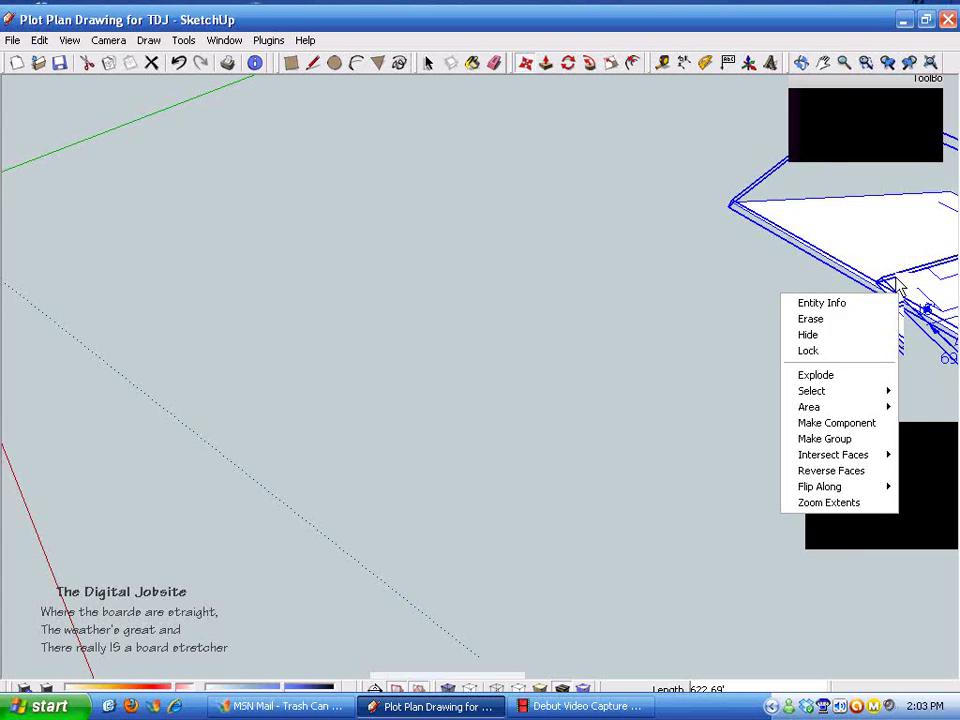
{"action": "left_click", "coordinate": [808, 338]}
{"action": "scroll", "coordinate": [898, 390], "scroll_direction": "down", "scroll_amount": 1}
{"action": "scroll", "coordinate": [388, 470], "scroll_direction": "down", "scroll_amount": 2}
{"action": "scroll", "coordinate": [246, 201], "scroll_direction": "down", "scroll_amount": 1}
{"action": "scroll", "coordinate": [420, 287], "scroll_direction": "up", "scroll_amount": 2}
{"action": "scroll", "coordinate": [383, 497], "scroll_direction": "down", "scroll_amount": 1}
{"action": "scroll", "coordinate": [393, 470], "scroll_direction": "up", "scroll_amount": 1}
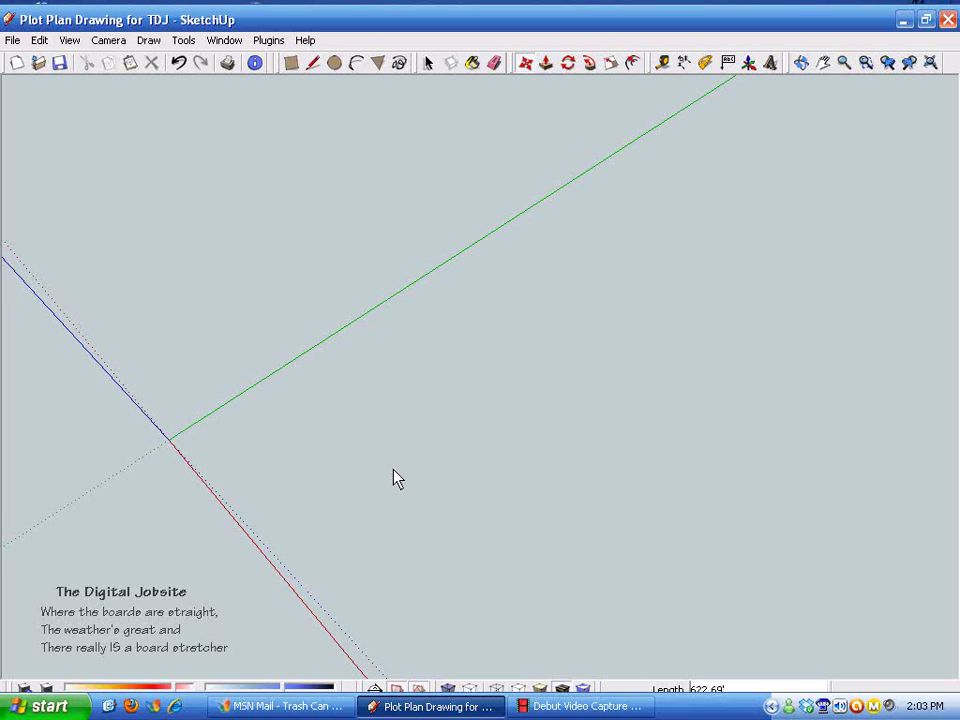
{"action": "key", "text": "space"}
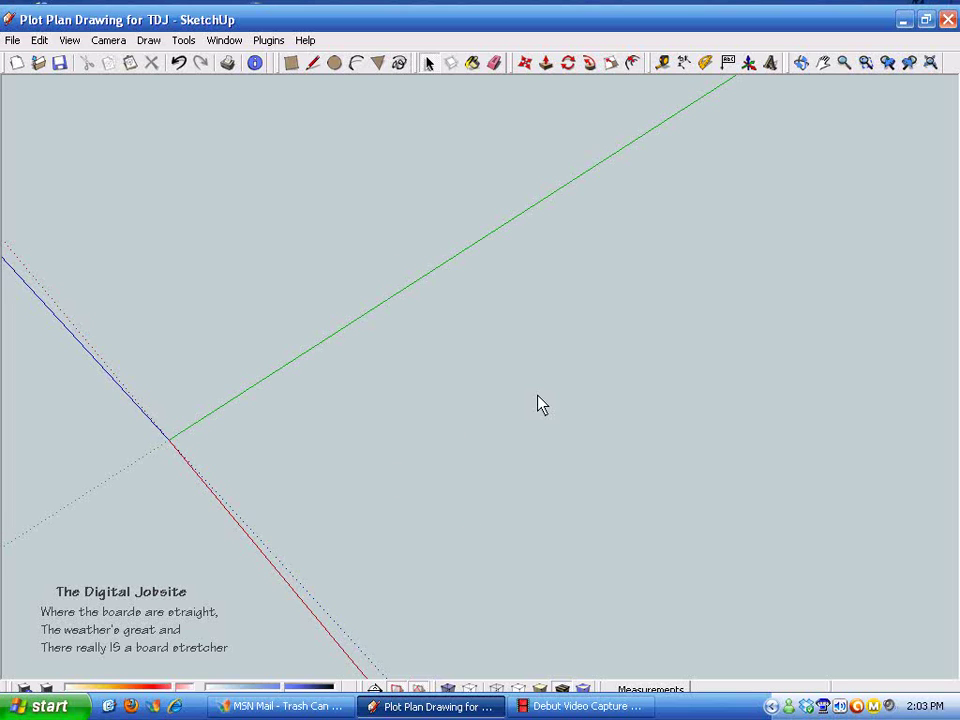
Step: Start the Survey Tool and enter a distance of 272.92' with direction North for the first boundary line
{"action": "left_click", "coordinate": [149, 40]}
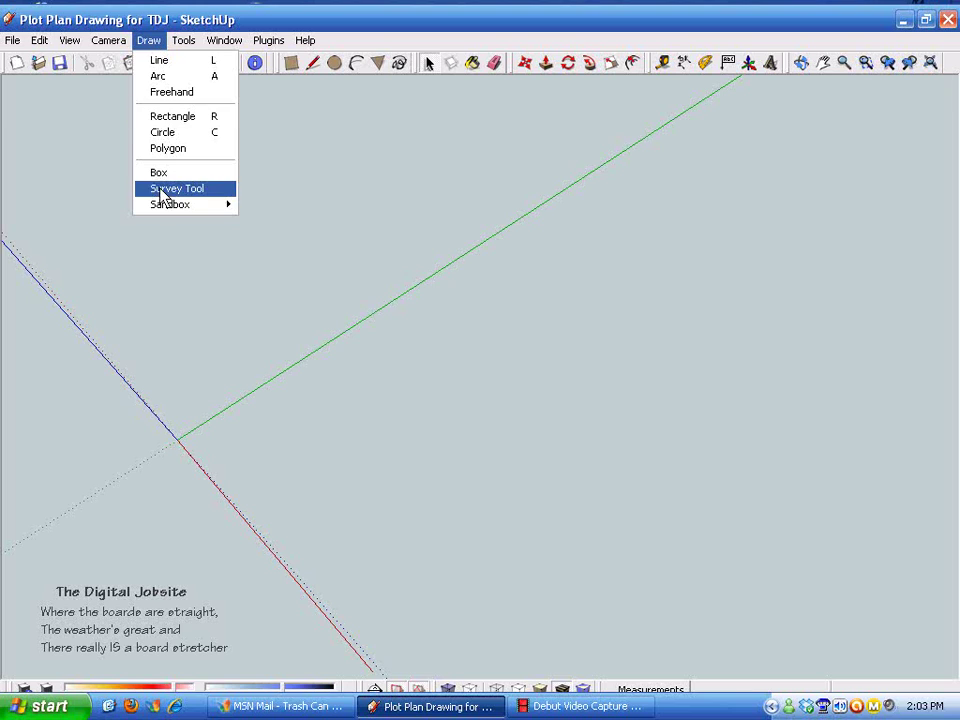
{"action": "left_click", "coordinate": [152, 189]}
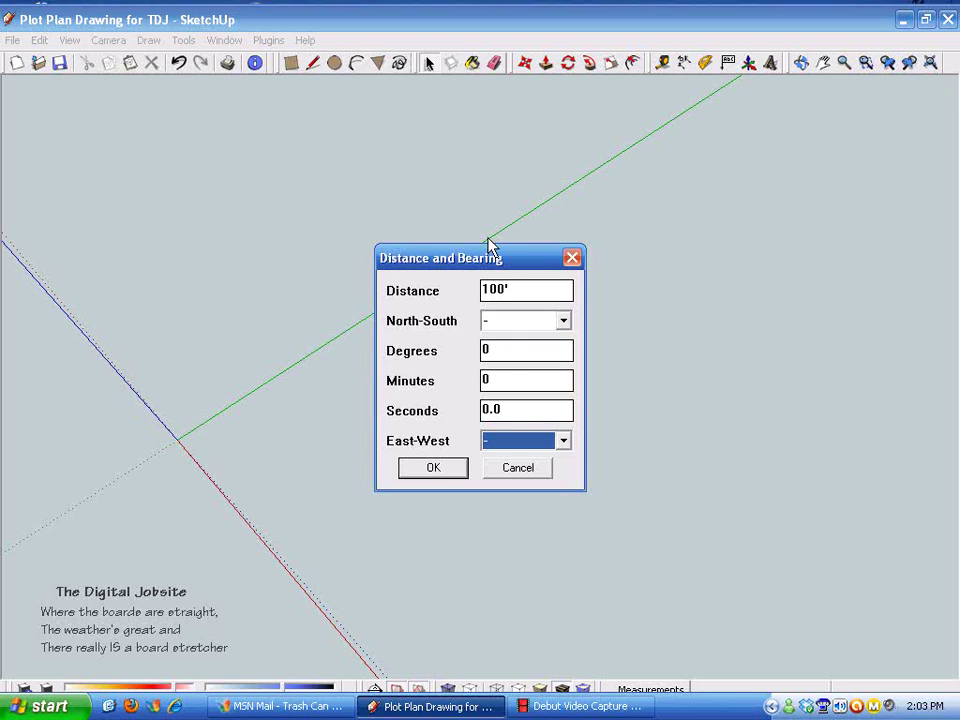
{"action": "left_click_drag", "start_coordinate": [512, 262], "coordinate": [720, 176]}
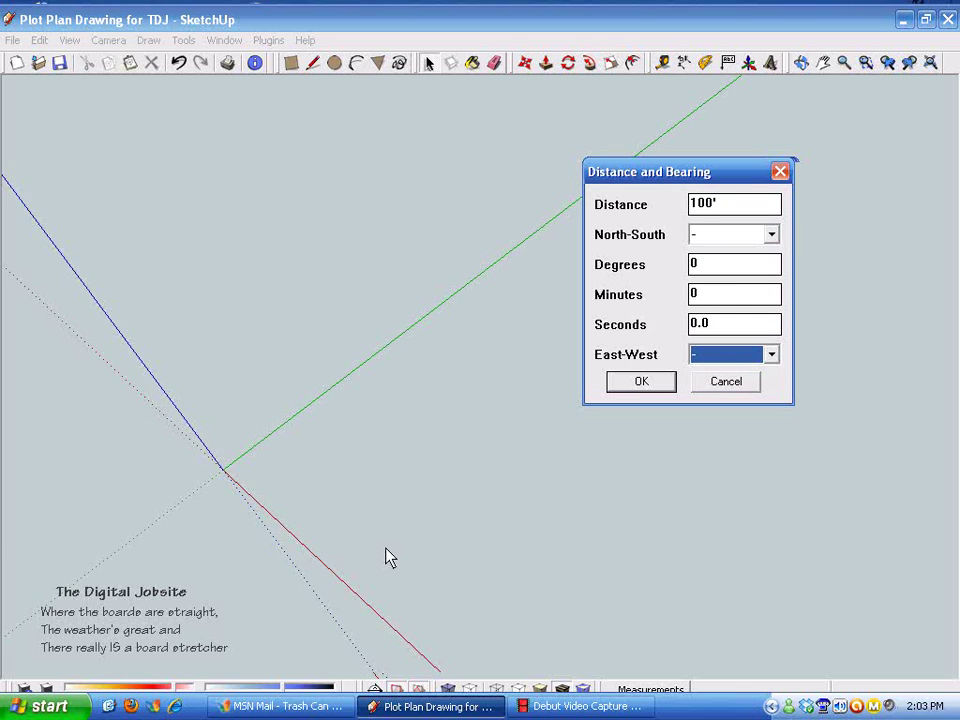
{"action": "middle_click_drag", "start_coordinate": [497, 327], "coordinate": [240, 510]}
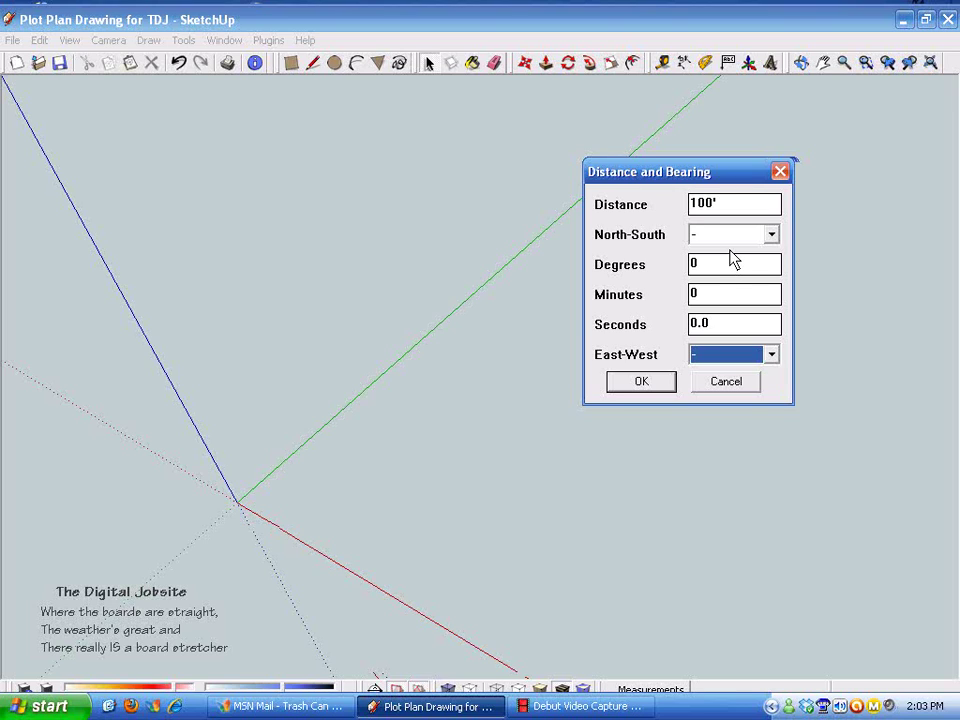
{"action": "left_click_drag", "start_coordinate": [735, 204], "coordinate": [678, 204]}
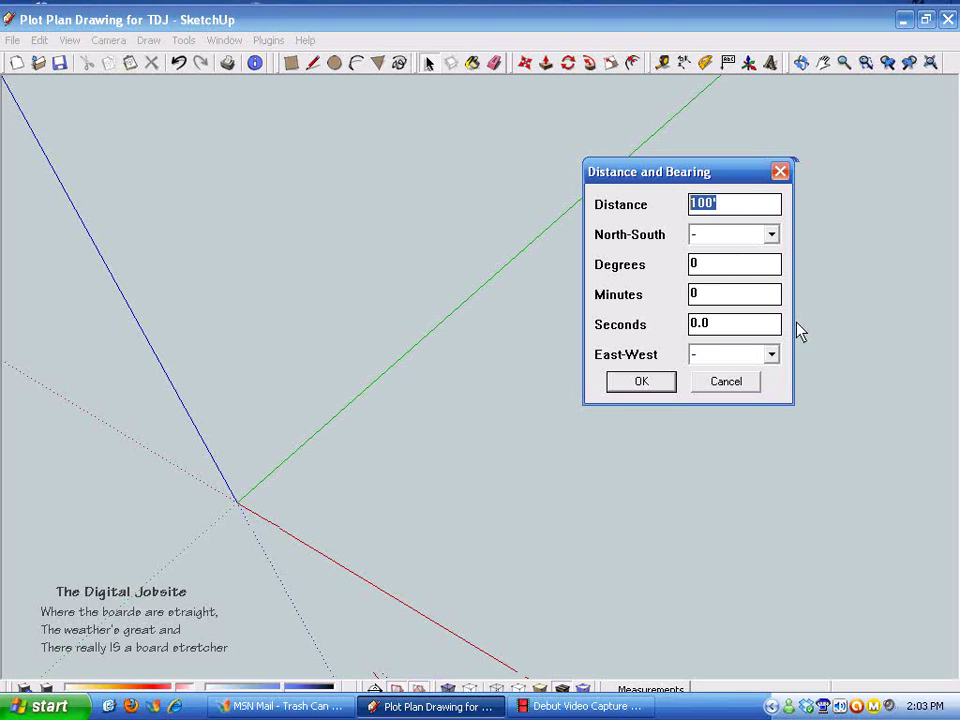
{"action": "type", "text": "272."}
{"action": "type", "text": "2'"}
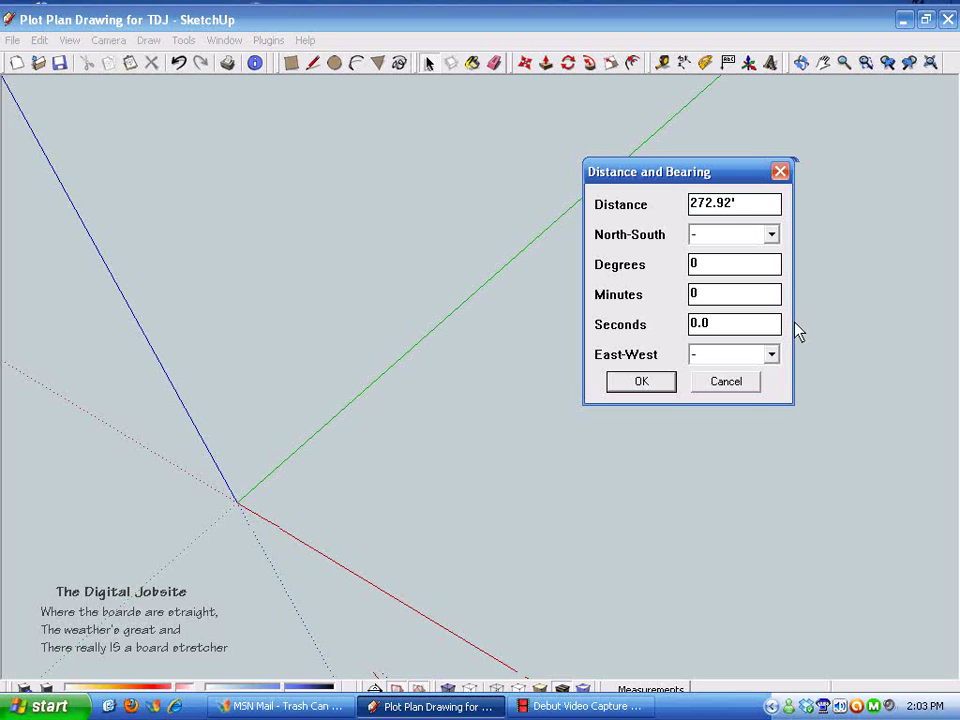
{"action": "left_click", "coordinate": [771, 235]}
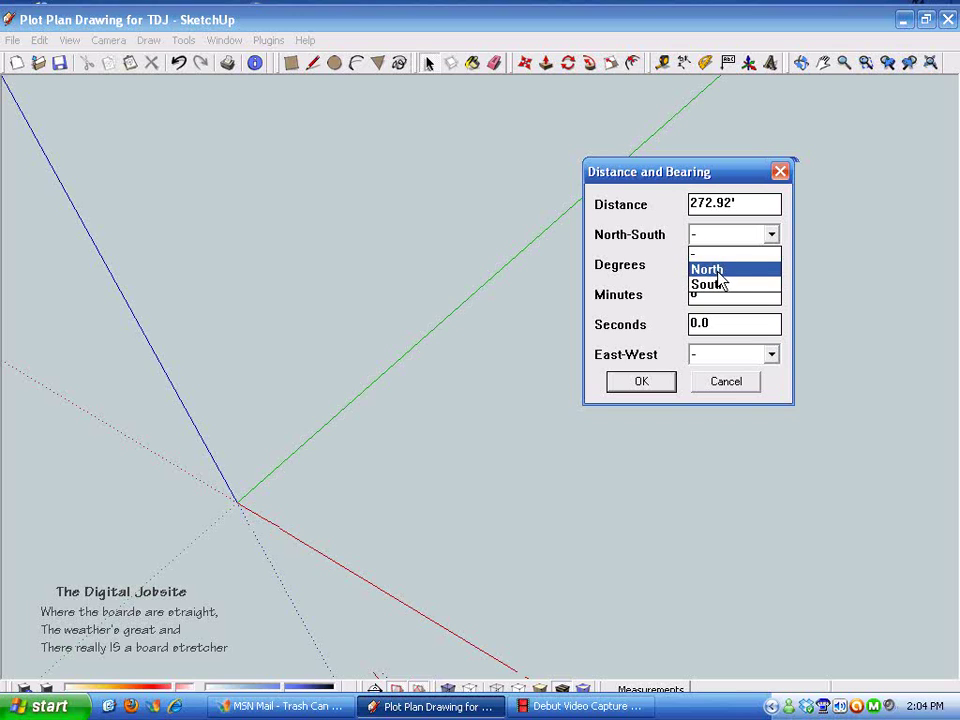
{"action": "left_click", "coordinate": [715, 270]}
Step: Set the first line's bearing to 89 degrees, 07 minutes, 02 seconds West and draw it
{"action": "left_click", "coordinate": [713, 272]}
{"action": "double_click", "coordinate": [713, 273]}
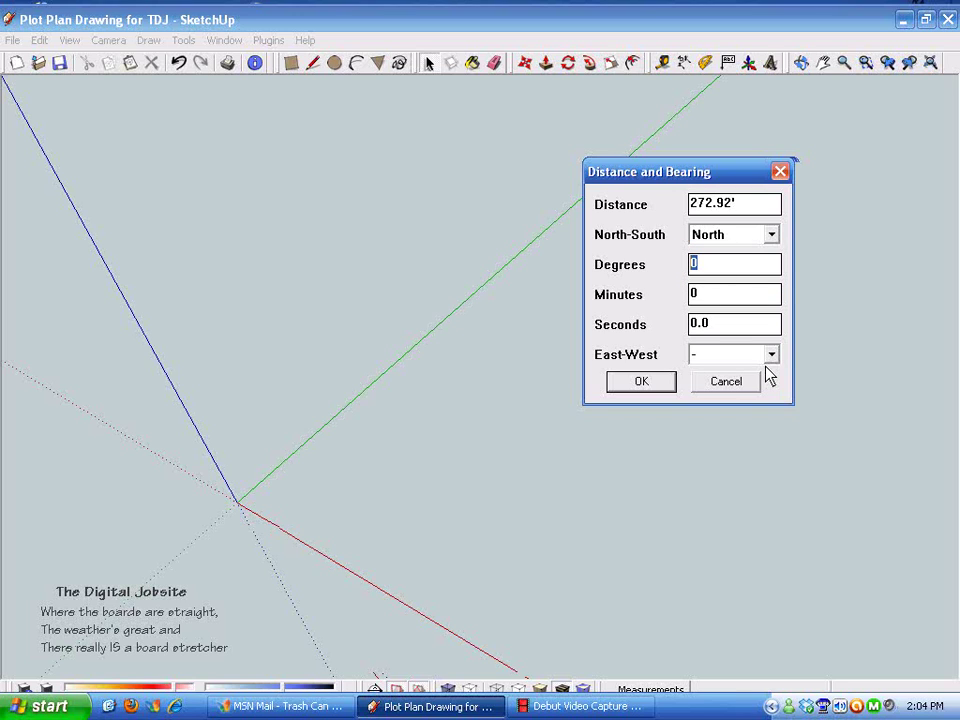
{"action": "type", "text": "89"}
{"action": "key", "text": "Tab"}
{"action": "type", "text": "07"}
{"action": "key", "text": "Tab"}
{"action": "type", "text": "02"}
{"action": "left_click", "coordinate": [770, 357]}
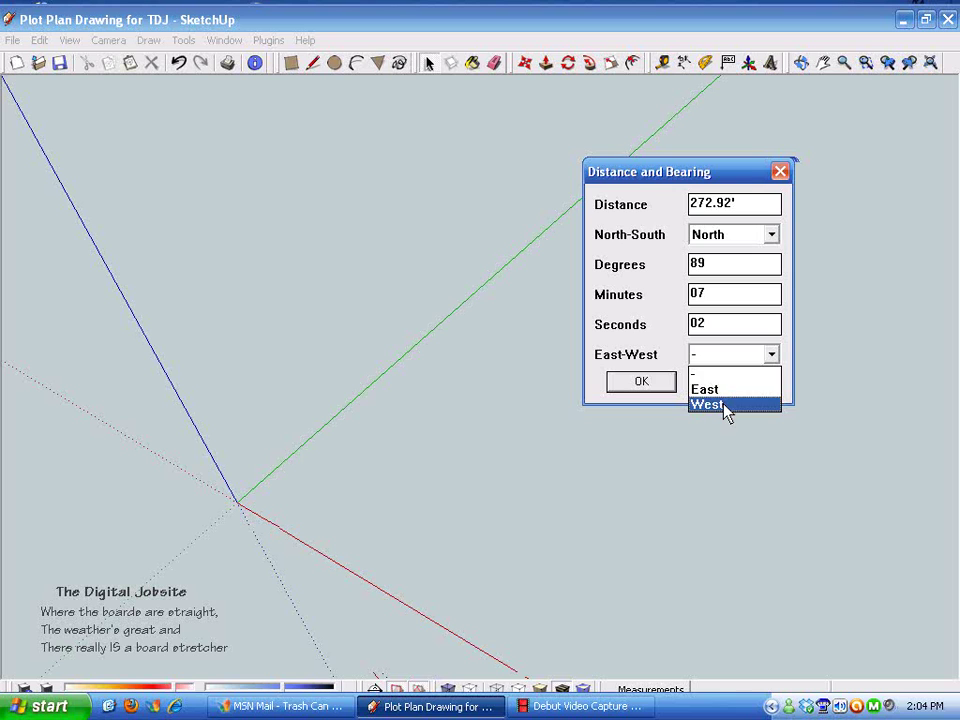
{"action": "left_click", "coordinate": [722, 410]}
{"action": "left_click", "coordinate": [652, 381]}
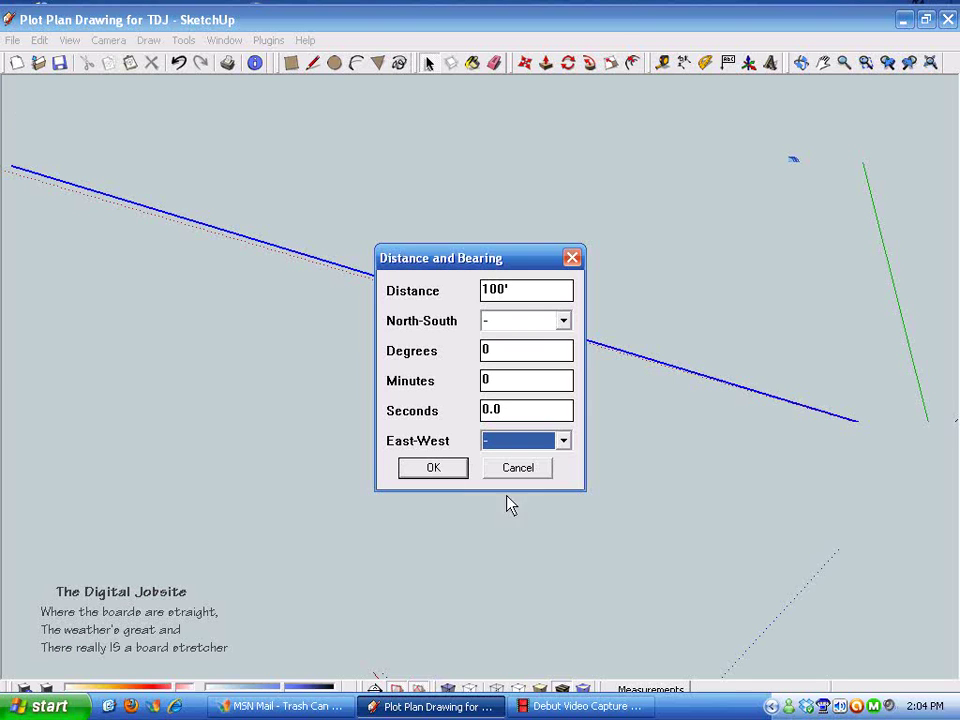
Step: Enter a distance of 225.68' with direction North for the second boundary line
{"action": "left_click_drag", "start_coordinate": [533, 263], "coordinate": [218, 121]}
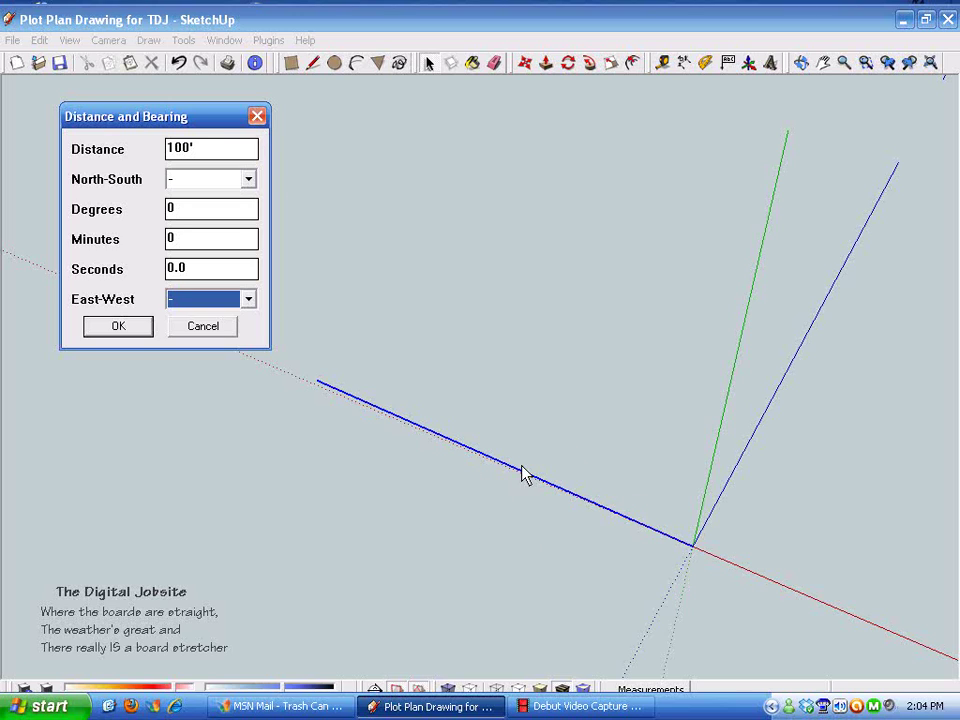
{"action": "mouse_move", "coordinate": [407, 497]}
{"action": "middle_mouse_down"}
{"action": "mouse_move", "coordinate": [568, 553]}
{"action": "mouse_move", "coordinate": [518, 553]}
{"action": "mouse_move", "coordinate": [422, 486]}
{"action": "mouse_move", "coordinate": [407, 503]}
{"action": "middle_mouse_up"}
{"action": "middle_click_drag", "start_coordinate": [363, 449], "coordinate": [318, 318]}
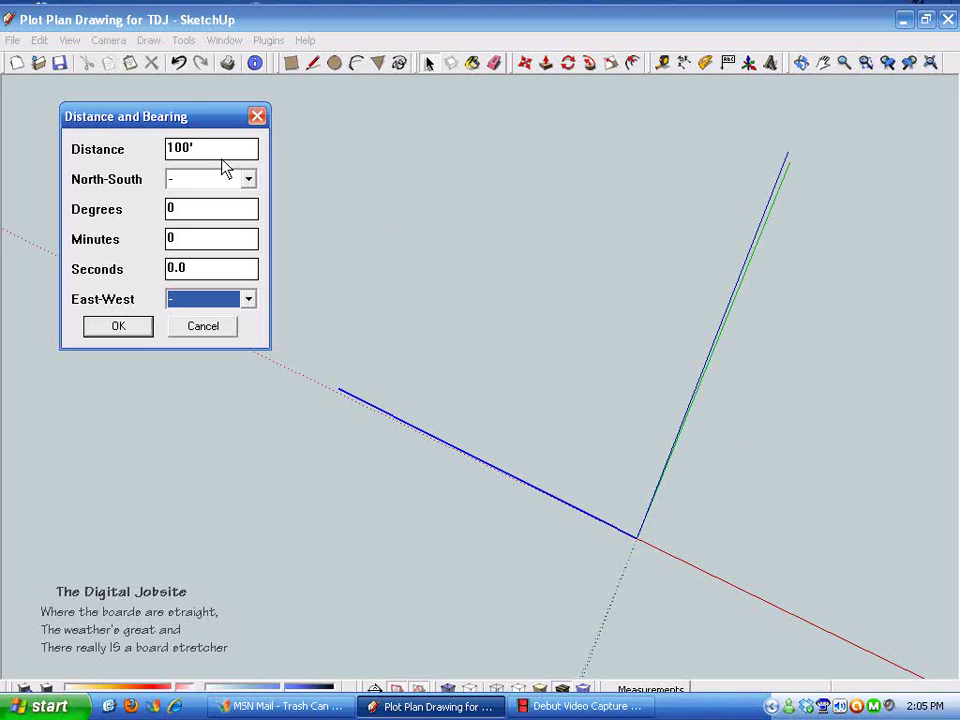
{"action": "double_click", "coordinate": [184, 149]}
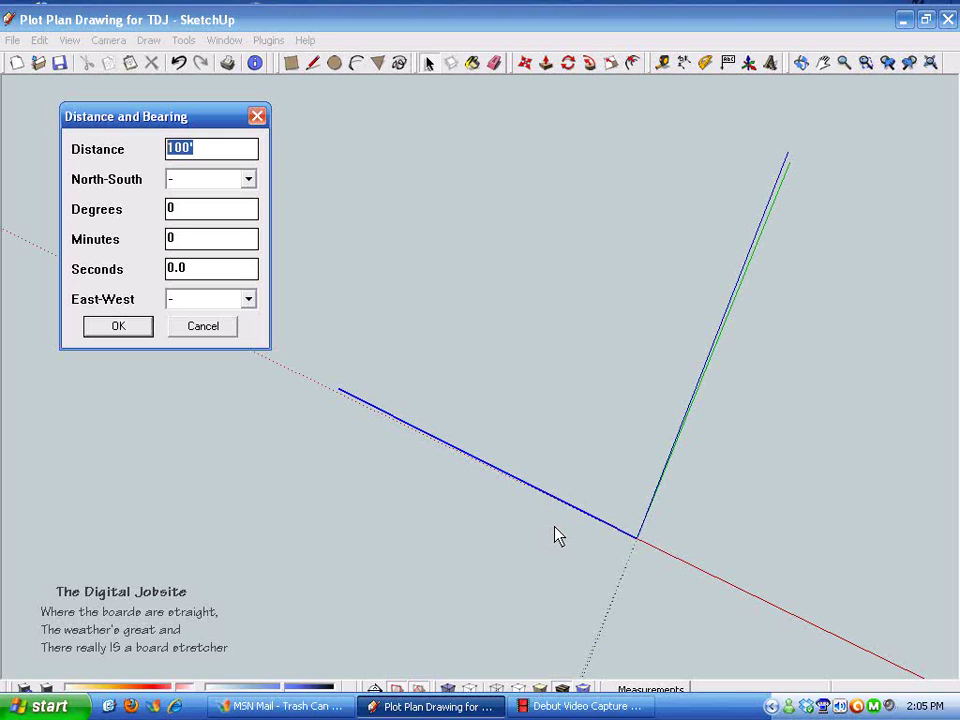
{"action": "type", "text": "225.68'"}
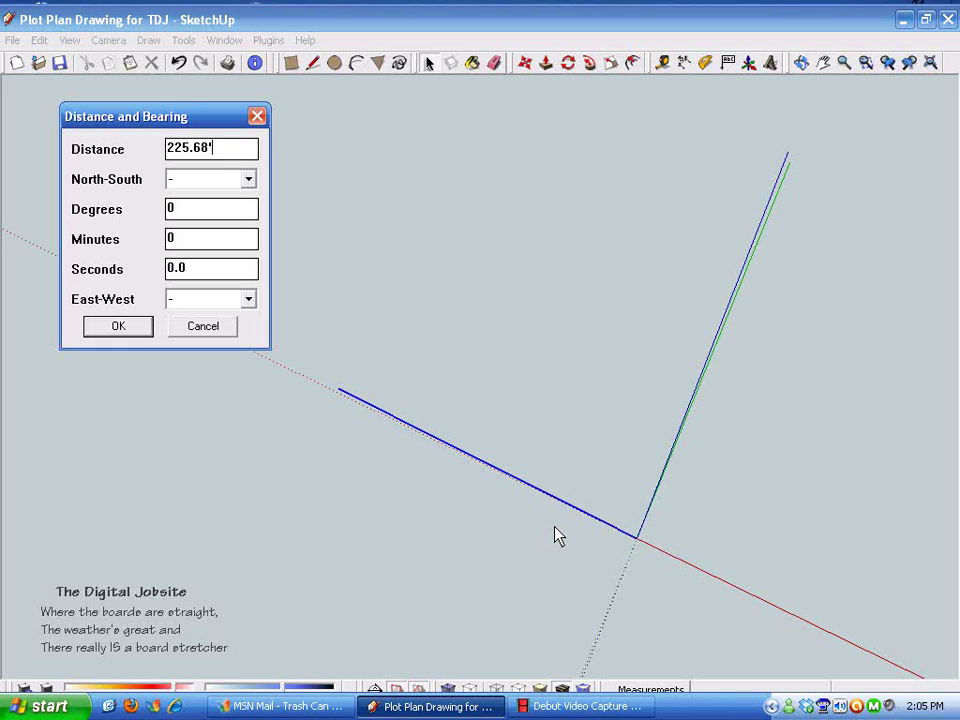
{"action": "left_click", "coordinate": [248, 180]}
{"action": "left_click", "coordinate": [184, 214]}
Step: Set the second line's bearing to 37 degrees, 36 minutes, 19 seconds East and draw it
{"action": "key", "text": "Tab"}
{"action": "type", "text": "37"}
{"action": "key", "text": "Tab"}
{"action": "type", "text": "36"}
{"action": "key", "text": "Tab"}
{"action": "type", "text": "19"}
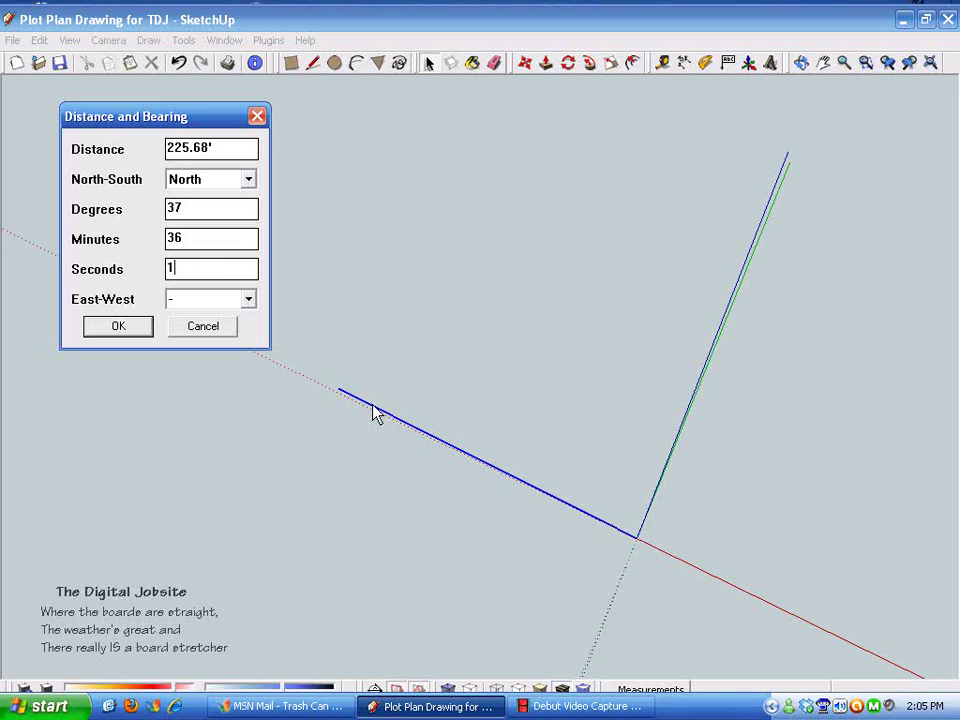
{"action": "left_click", "coordinate": [249, 300]}
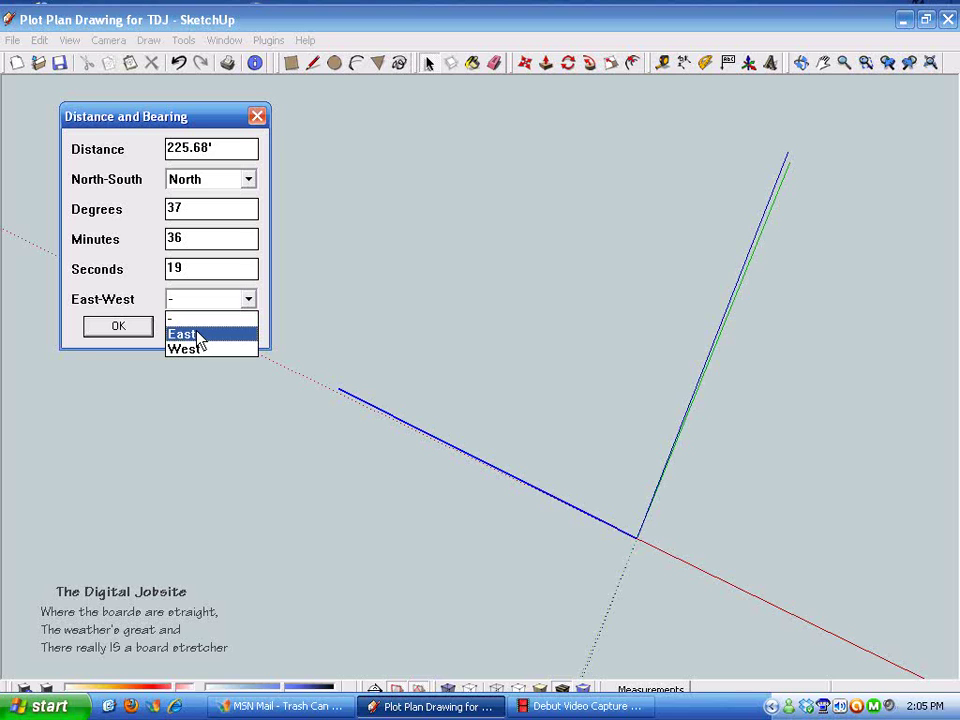
{"action": "left_click", "coordinate": [191, 336]}
{"action": "left_click", "coordinate": [140, 327]}
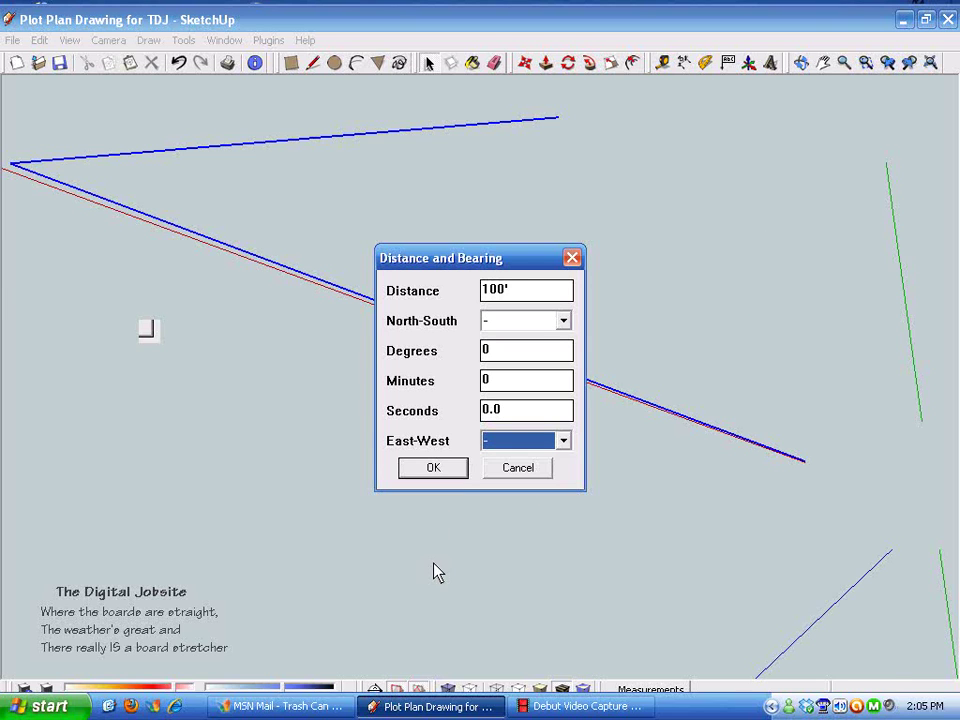
Step: Enter a distance of 37.89' with direction South for the third boundary line
{"action": "left_click_drag", "start_coordinate": [527, 279], "coordinate": [768, 157]}
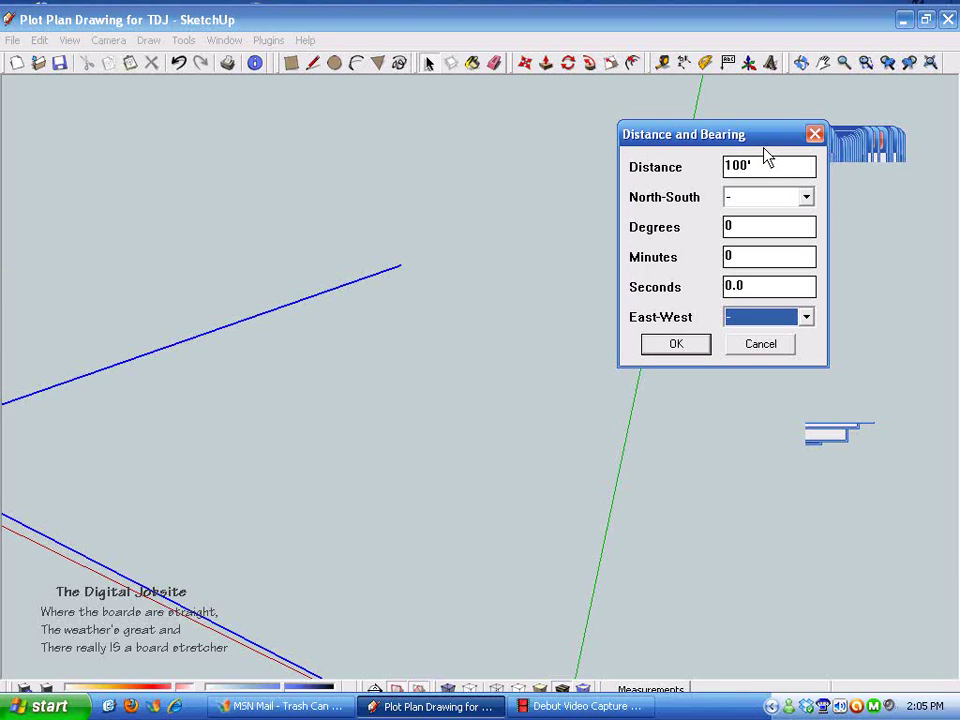
{"action": "left_click", "coordinate": [766, 160]}
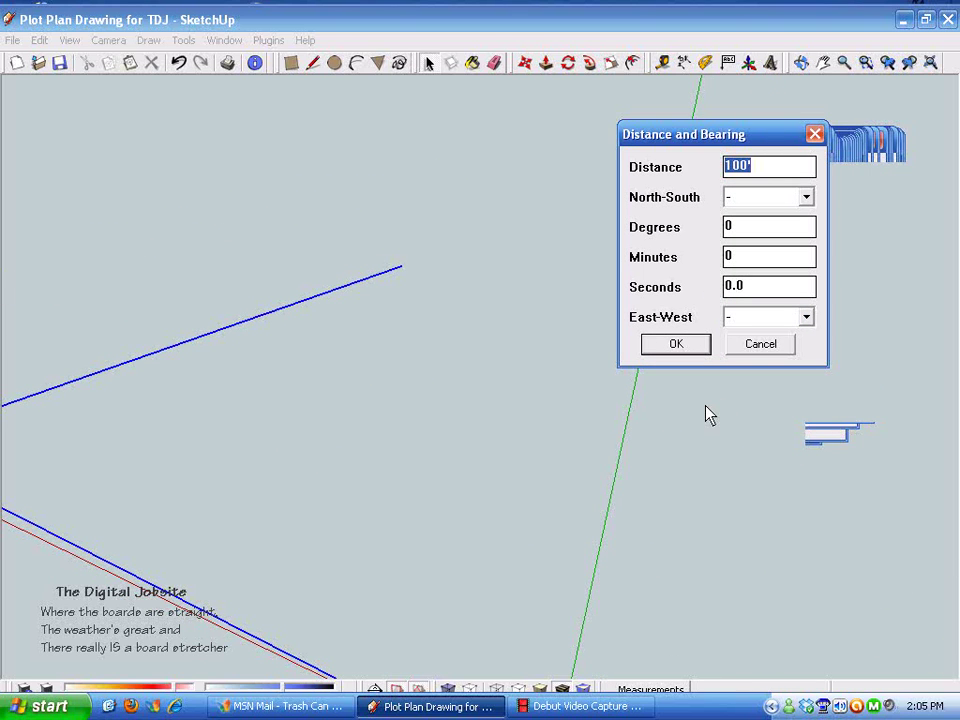
{"action": "type", "text": "37.89'"}
{"action": "left_click", "coordinate": [806, 197]}
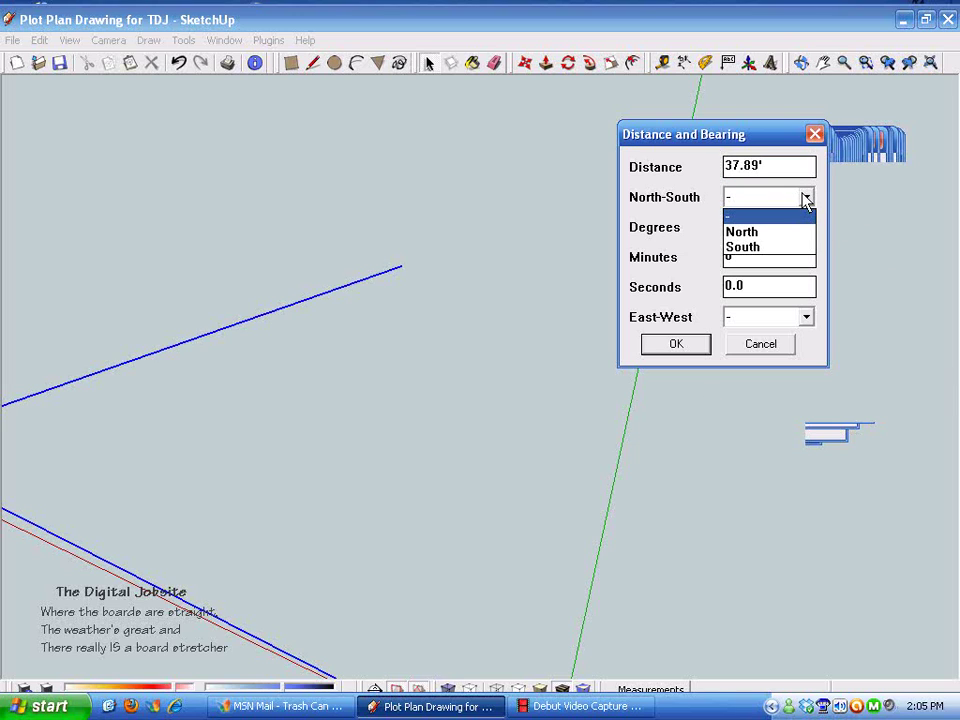
{"action": "left_click", "coordinate": [765, 247]}
Step: Set the third line's bearing to 86 degrees, 32 minutes, 0 seconds East and draw it
{"action": "key", "text": "Tab"}
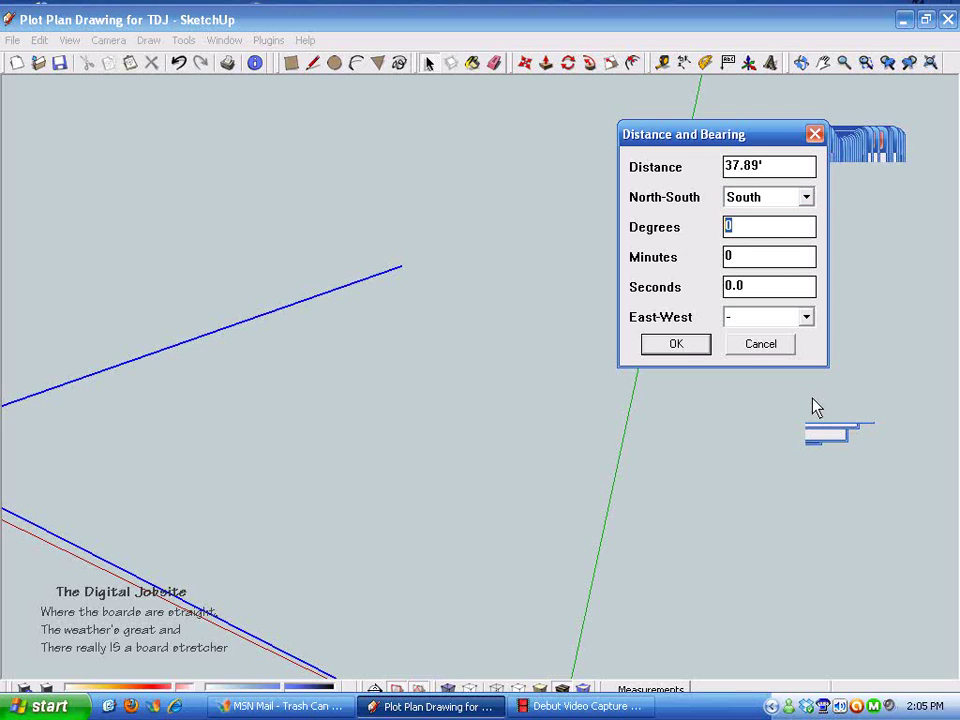
{"action": "type", "text": "86"}
{"action": "key", "text": "Tab"}
{"action": "type", "text": "32"}
{"action": "key", "text": "Tab"}
{"action": "type", "text": "0"}
{"action": "left_click", "coordinate": [807, 318]}
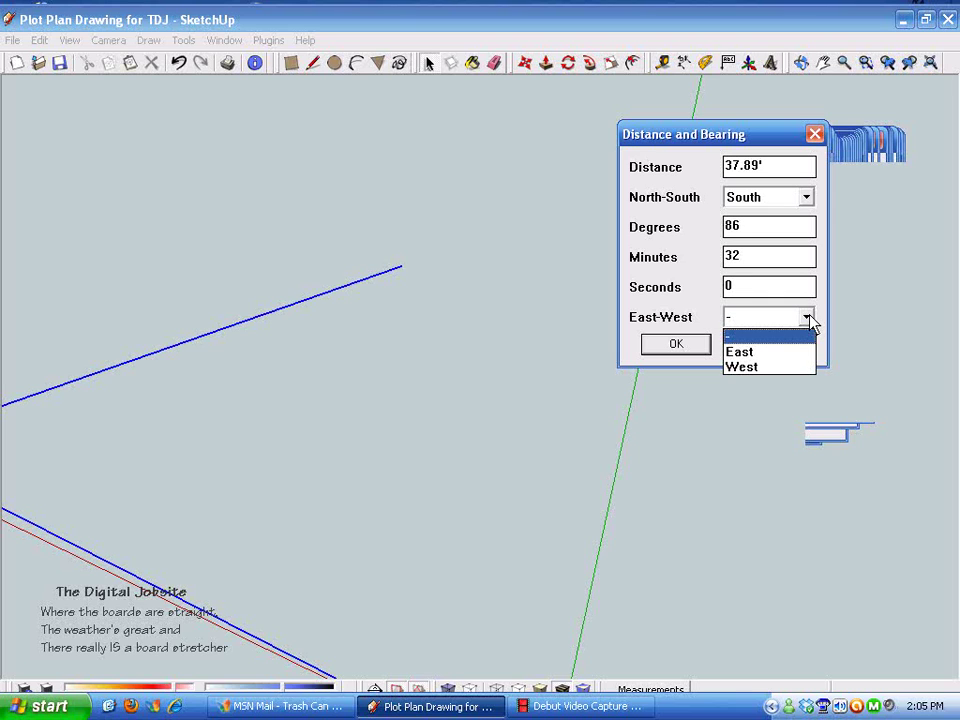
{"action": "left_click", "coordinate": [773, 352]}
{"action": "left_click", "coordinate": [676, 344]}
{"action": "mouse_move", "coordinate": [530, 263]}
{"action": "left_mouse_down"}
{"action": "mouse_move", "coordinate": [373, 233]}
{"action": "mouse_move", "coordinate": [352, 157]}
{"action": "left_mouse_up"}
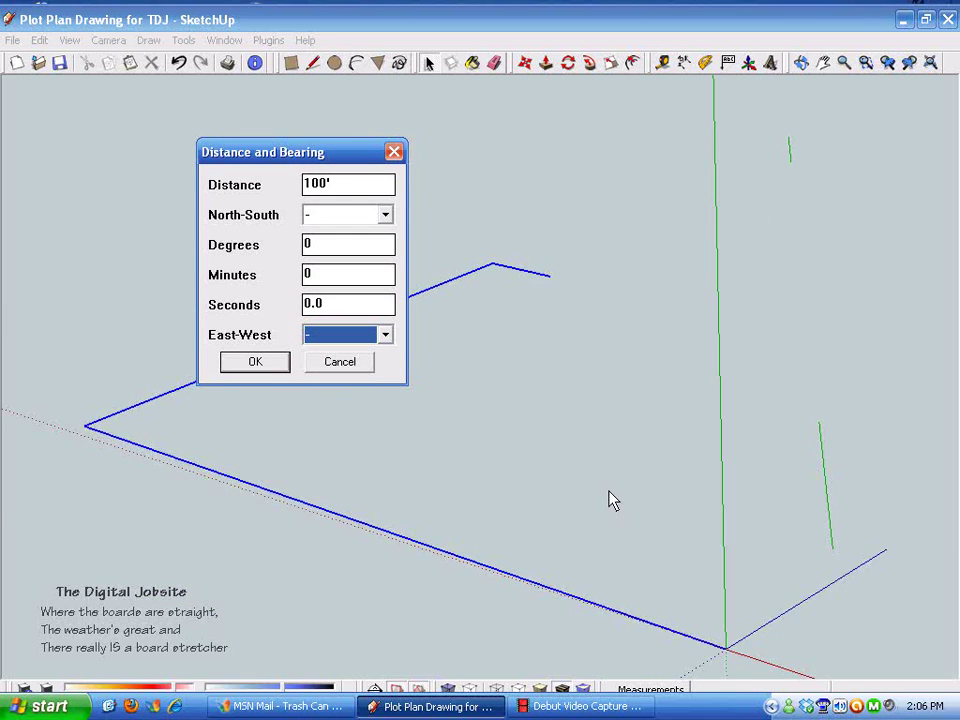
Step: Enter a distance of 23.45' with direction North for the fourth boundary line
{"action": "left_click_drag", "start_coordinate": [340, 185], "coordinate": [277, 185]}
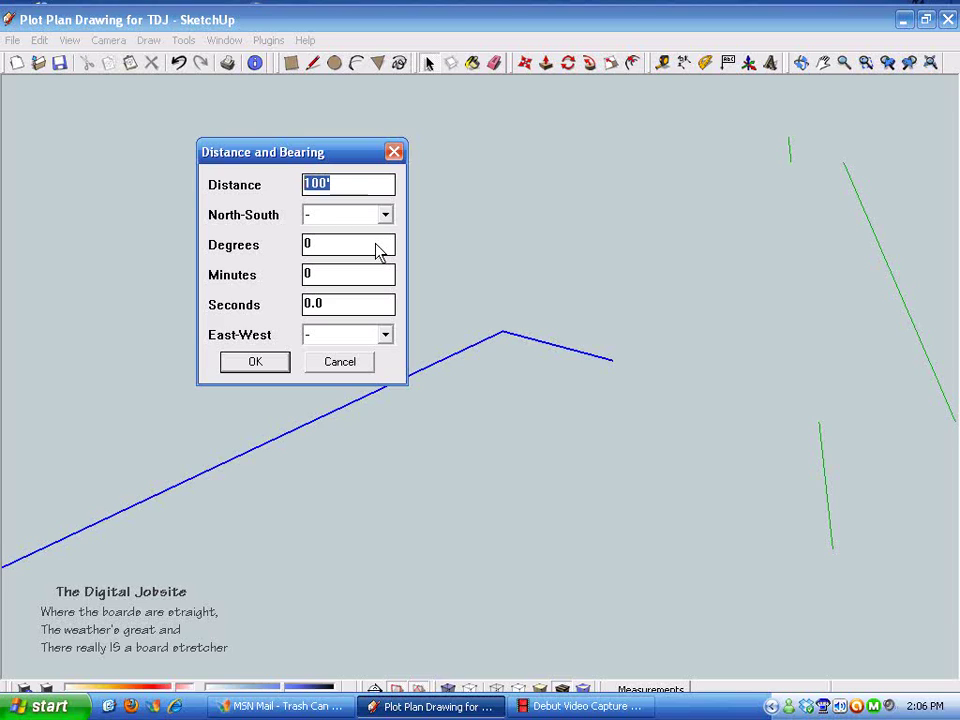
{"action": "type", "text": "23.45'"}
{"action": "left_click", "coordinate": [378, 251]}
{"action": "left_click", "coordinate": [385, 215]}
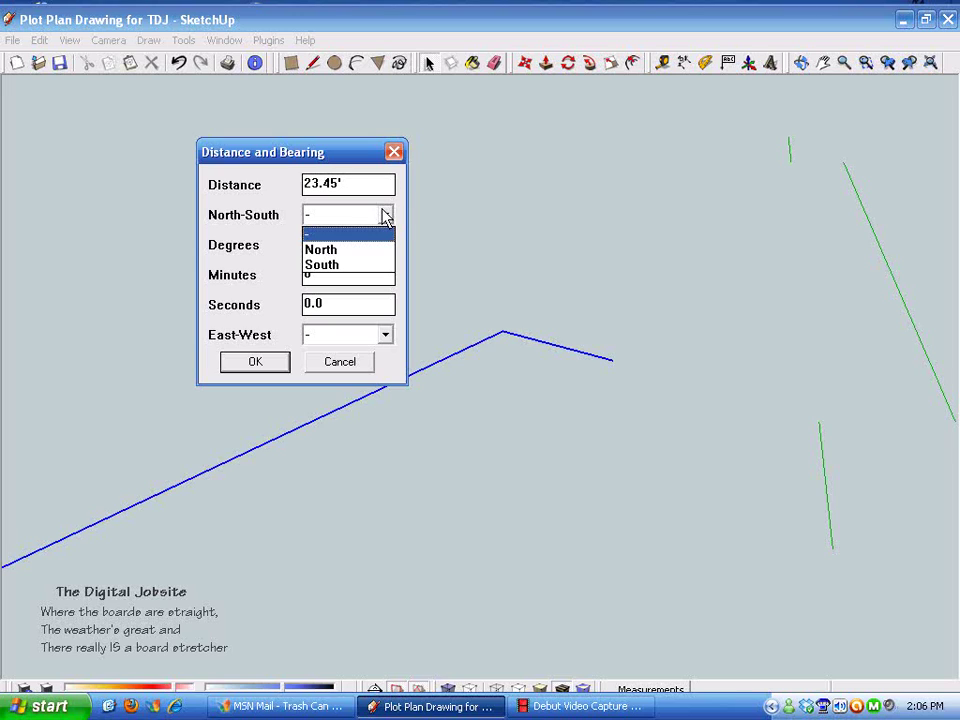
{"action": "left_click", "coordinate": [339, 251]}
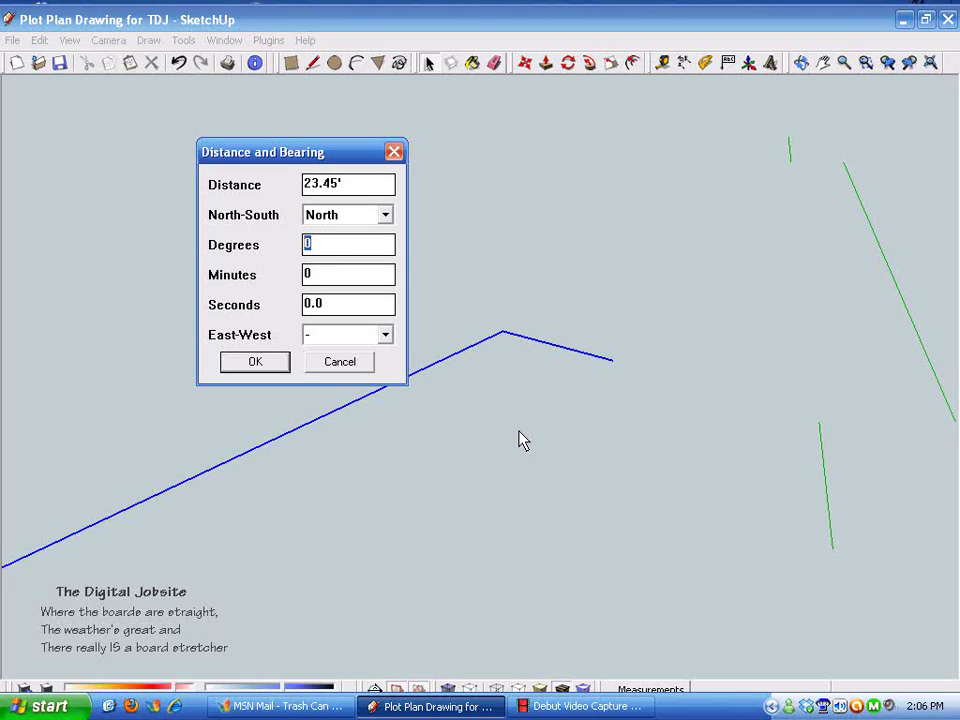
Step: Set the fourth line's bearing to 3 degrees, 12 minutes, 37 seconds East and draw it
{"action": "type", "text": "3"}
{"action": "key", "text": "Tab"}
{"action": "type", "text": "12"}
{"action": "key", "text": "Tab"}
{"action": "type", "text": "37"}
{"action": "left_click", "coordinate": [385, 336]}
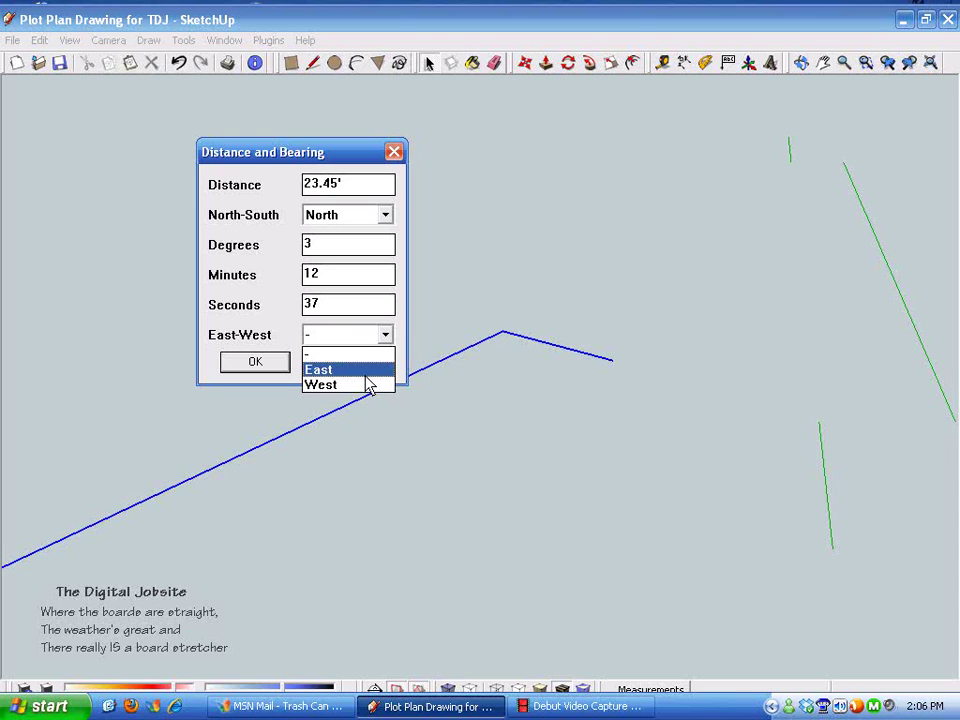
{"action": "left_click", "coordinate": [367, 377]}
{"action": "left_click", "coordinate": [270, 364]}
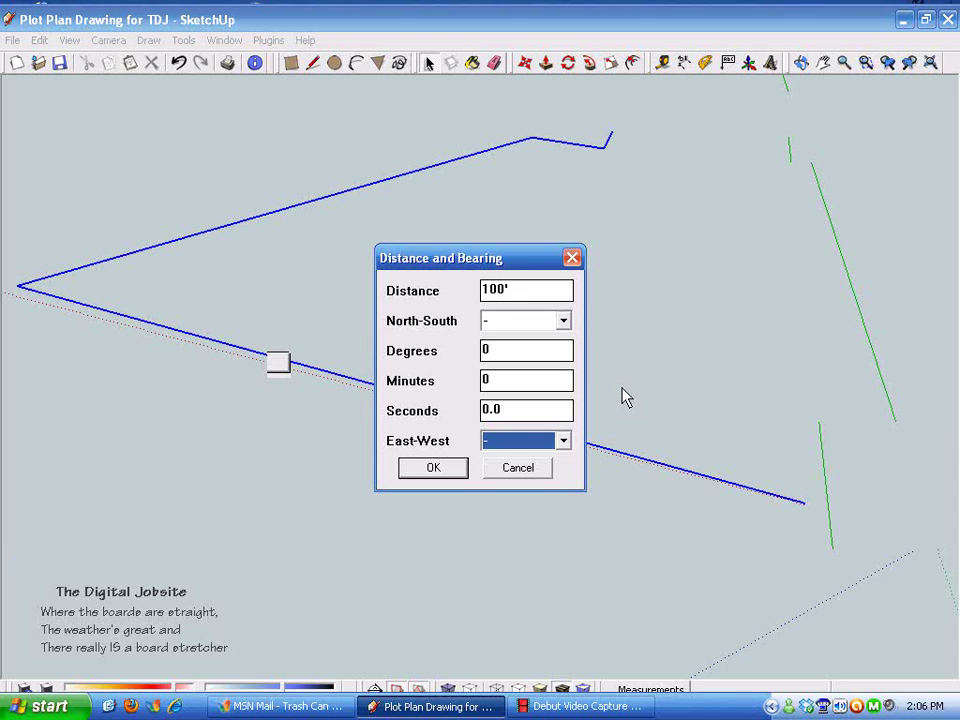
Step: Enter a distance of 33.69' with direction North for the fifth boundary line
{"action": "mouse_move", "coordinate": [536, 272]}
{"action": "left_mouse_down"}
{"action": "mouse_move", "coordinate": [386, 220]}
{"action": "mouse_move", "coordinate": [400, 166]}
{"action": "left_mouse_up"}
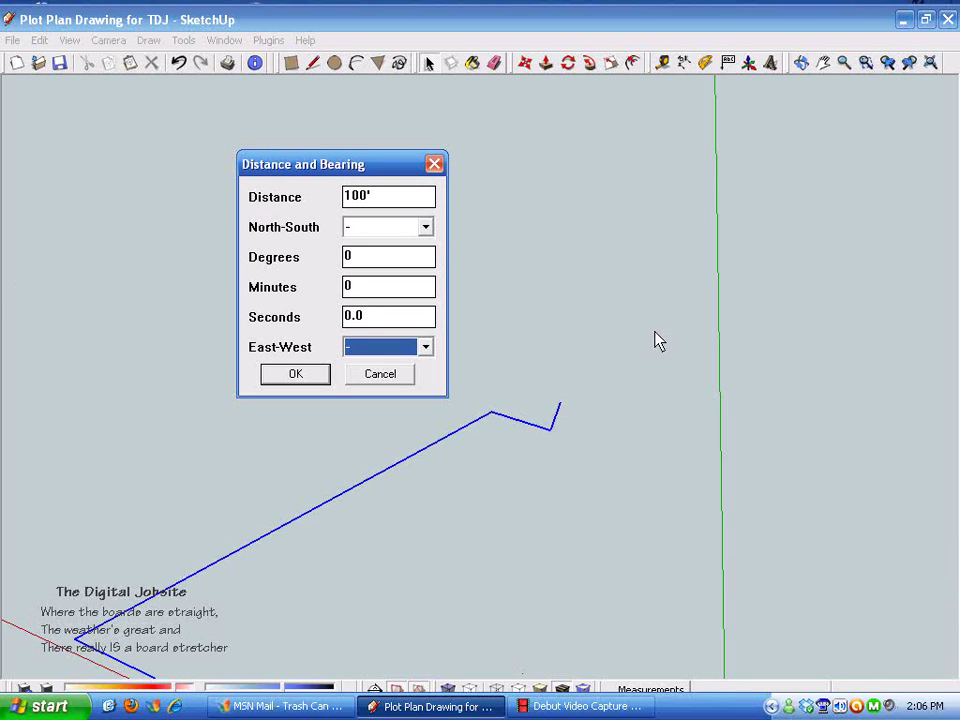
{"action": "double_click", "coordinate": [394, 201]}
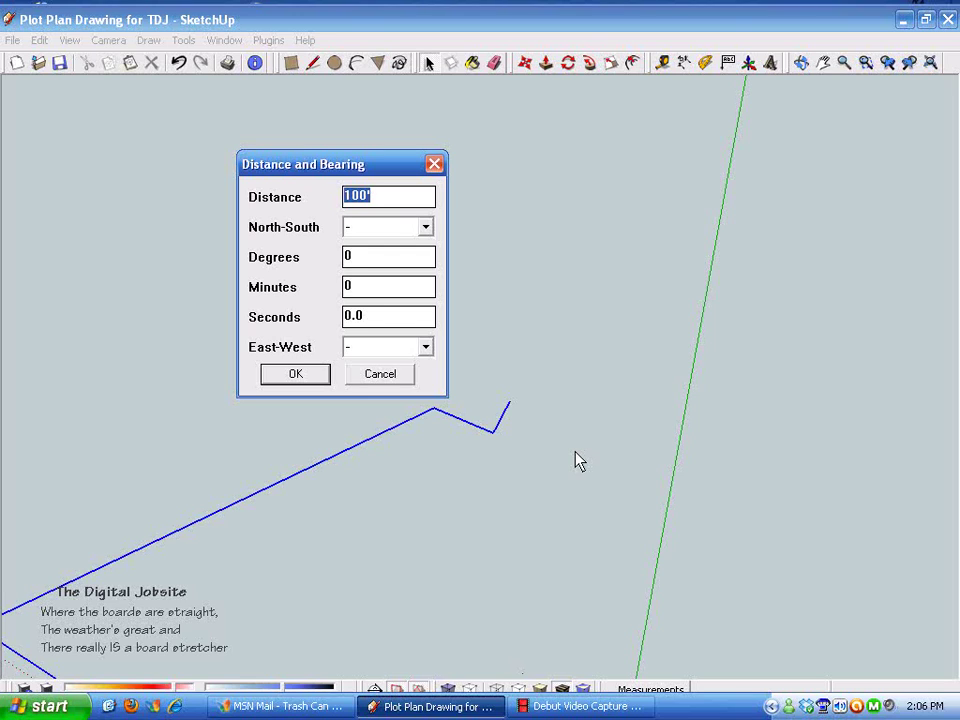
{"action": "type", "text": "33.69'"}
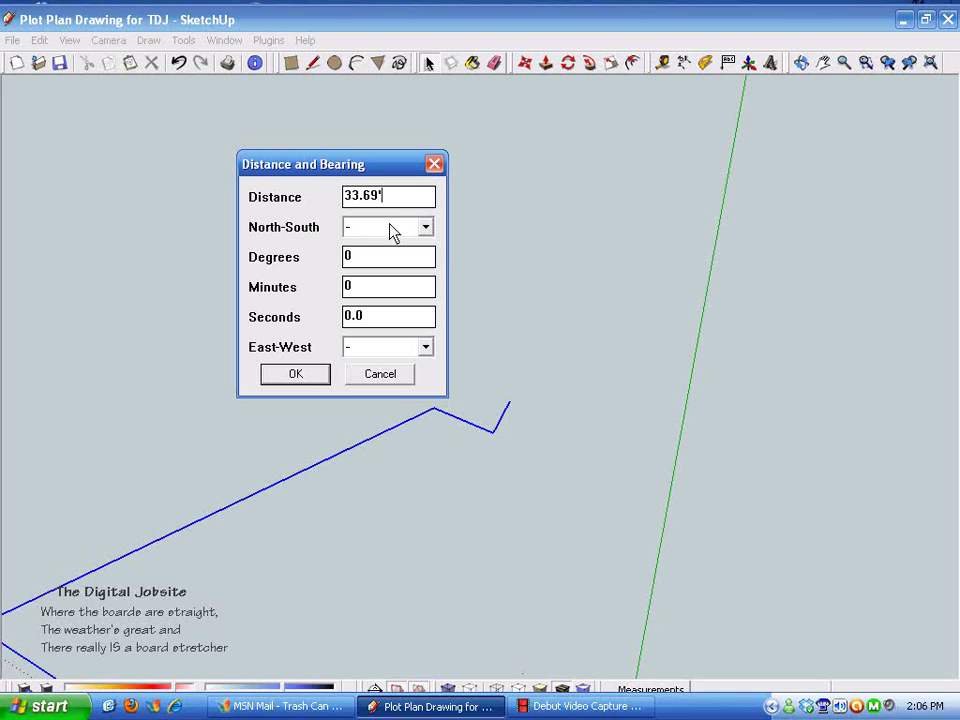
{"action": "left_click", "coordinate": [426, 228]}
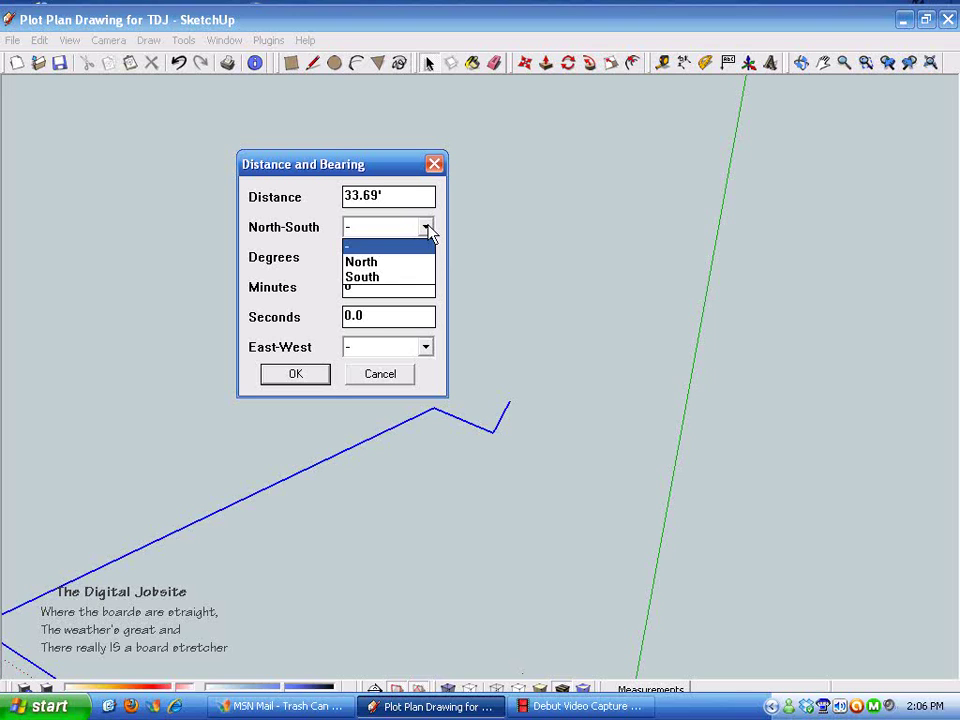
{"action": "left_click", "coordinate": [366, 263]}
{"action": "key", "text": "Tab"}
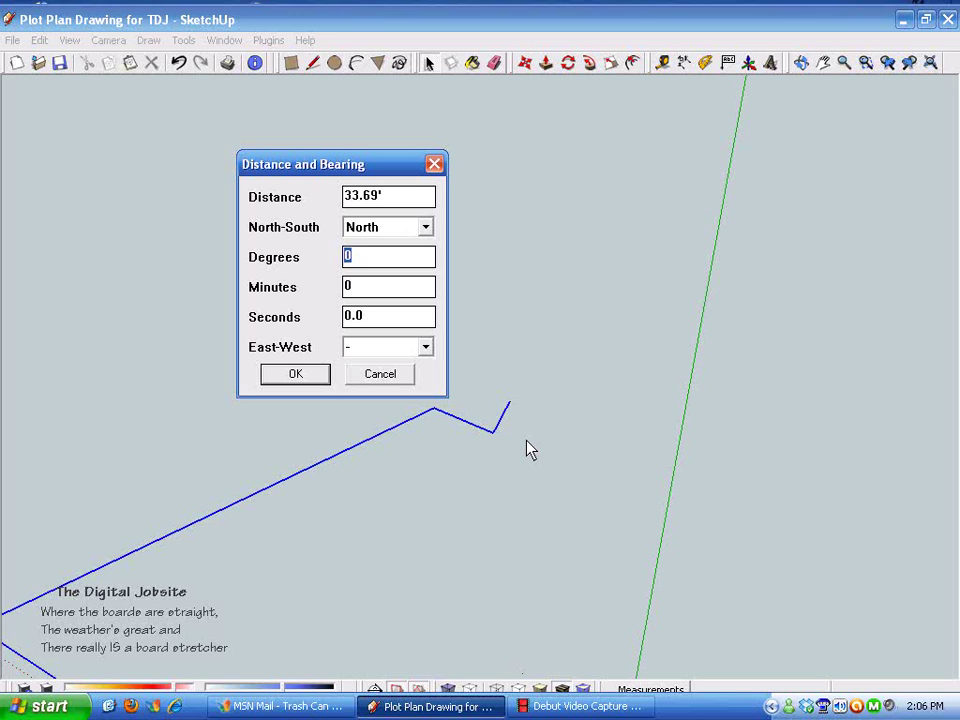
{"action": "type", "text": "37"}
{"action": "key", "text": "Tab"}
{"action": "type", "text": "16"}
{"action": "key", "text": "Tab"}
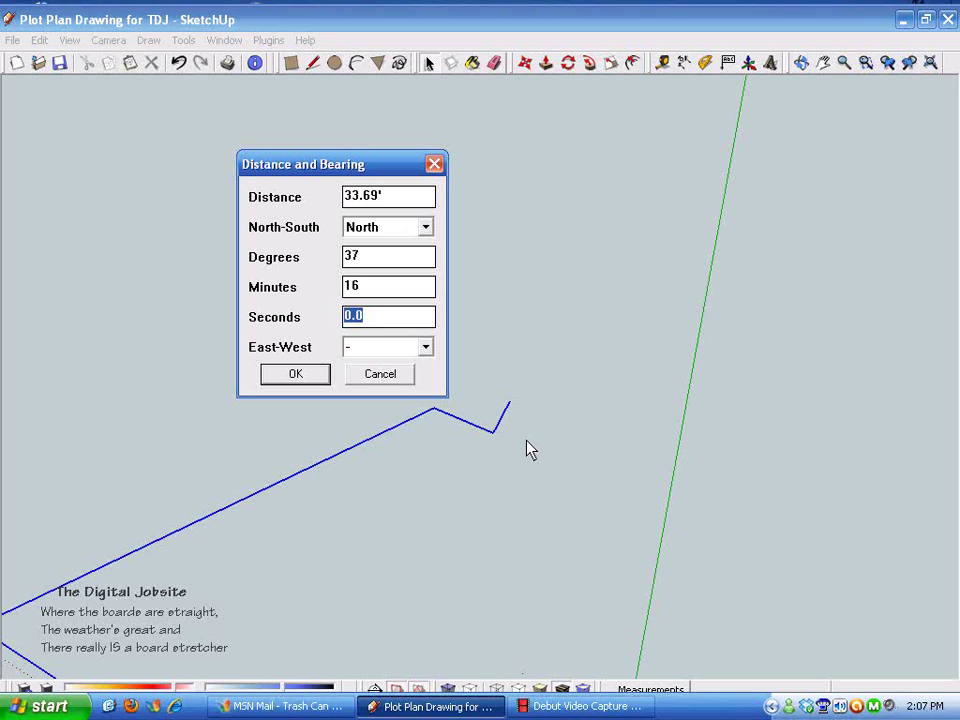
Step: Set the fifth line's bearing to 86 degrees, 37 minutes, 16 seconds East and draw it
{"action": "left_click_drag", "start_coordinate": [366, 258], "coordinate": [308, 259]}
{"action": "type", "text": "86"}
{"action": "key", "text": "Tab"}
{"action": "type", "text": "37"}
{"action": "key", "text": "Tab"}
{"action": "type", "text": "16"}
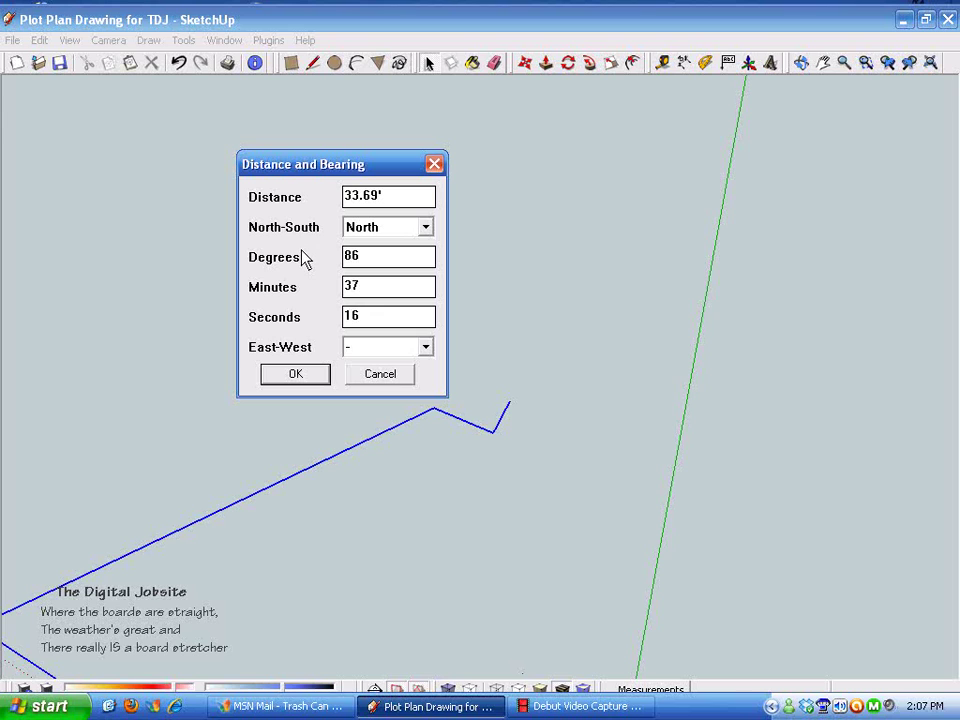
{"action": "left_click", "coordinate": [427, 348]}
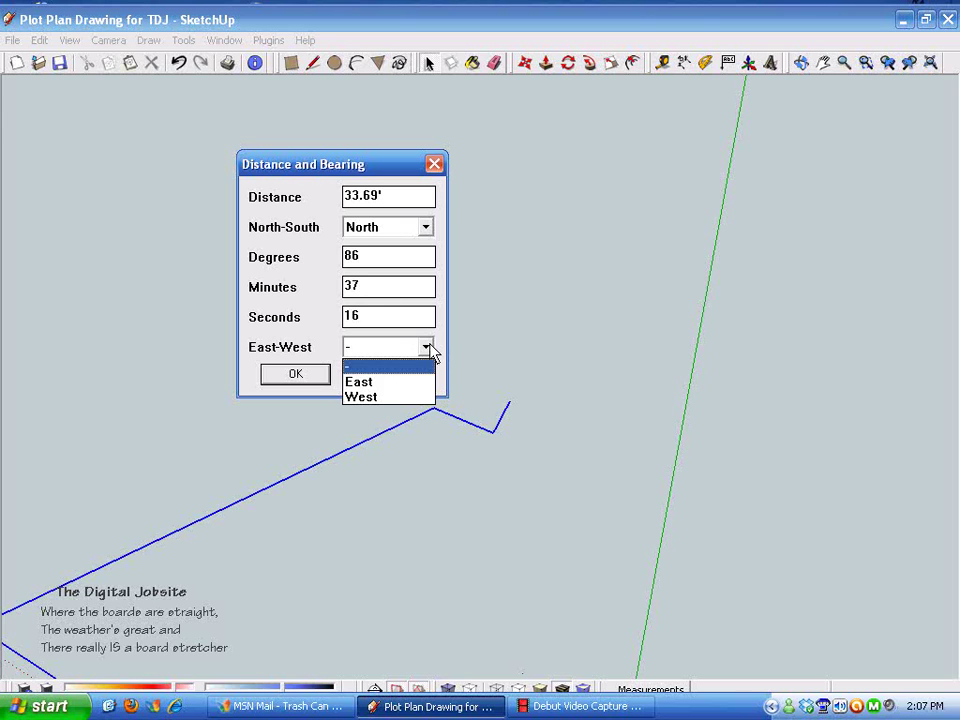
{"action": "left_click", "coordinate": [379, 379]}
{"action": "left_click", "coordinate": [296, 375]}
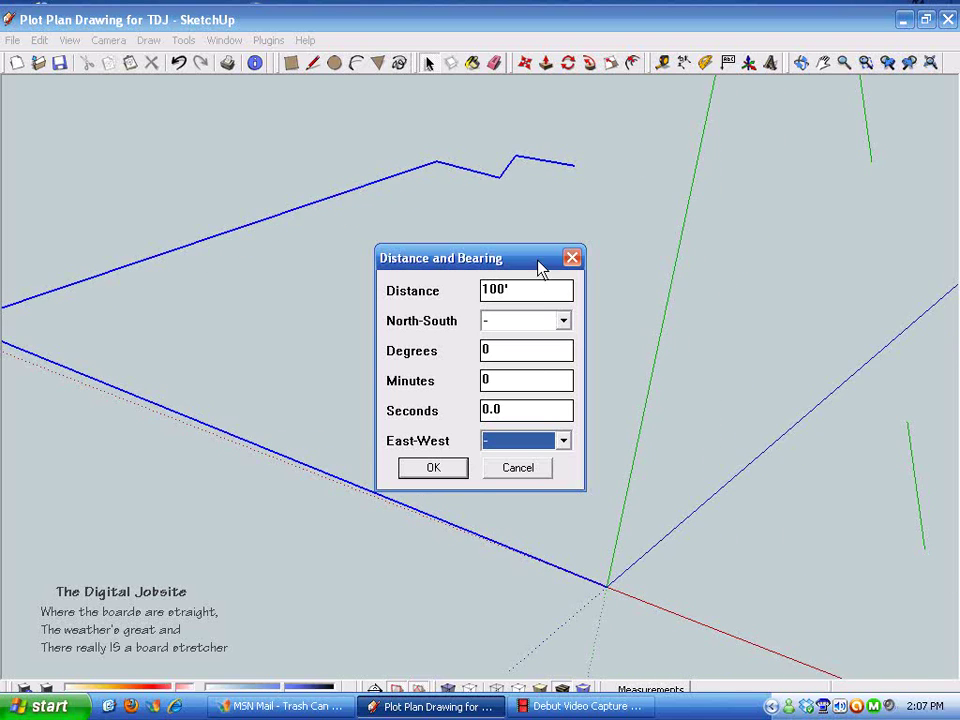
Step: Enter a distance of 182.49' with direction South for the sixth boundary line
{"action": "mouse_move", "coordinate": [536, 268]}
{"action": "left_mouse_down"}
{"action": "mouse_move", "coordinate": [403, 221]}
{"action": "mouse_move", "coordinate": [753, 123]}
{"action": "mouse_move", "coordinate": [746, 131]}
{"action": "mouse_move", "coordinate": [717, 100]}
{"action": "left_mouse_up"}
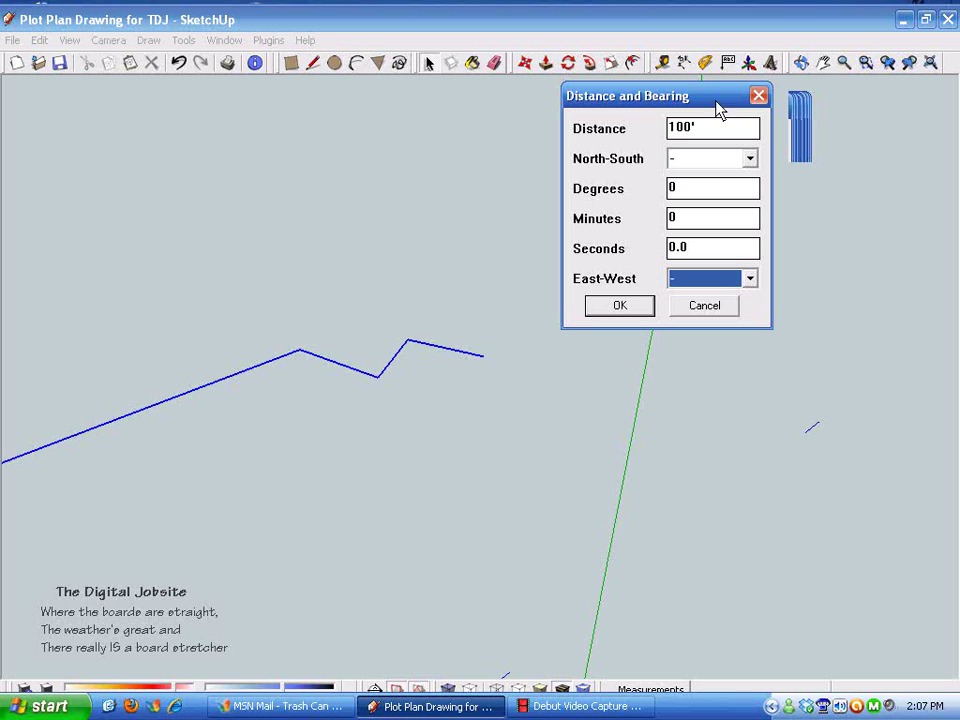
{"action": "scroll", "coordinate": [510, 430], "scroll_direction": "down", "scroll_amount": 5}
{"action": "scroll", "coordinate": [520, 627], "scroll_direction": "up", "scroll_amount": 2}
{"action": "scroll", "coordinate": [431, 386], "scroll_direction": "up", "scroll_amount": 4}
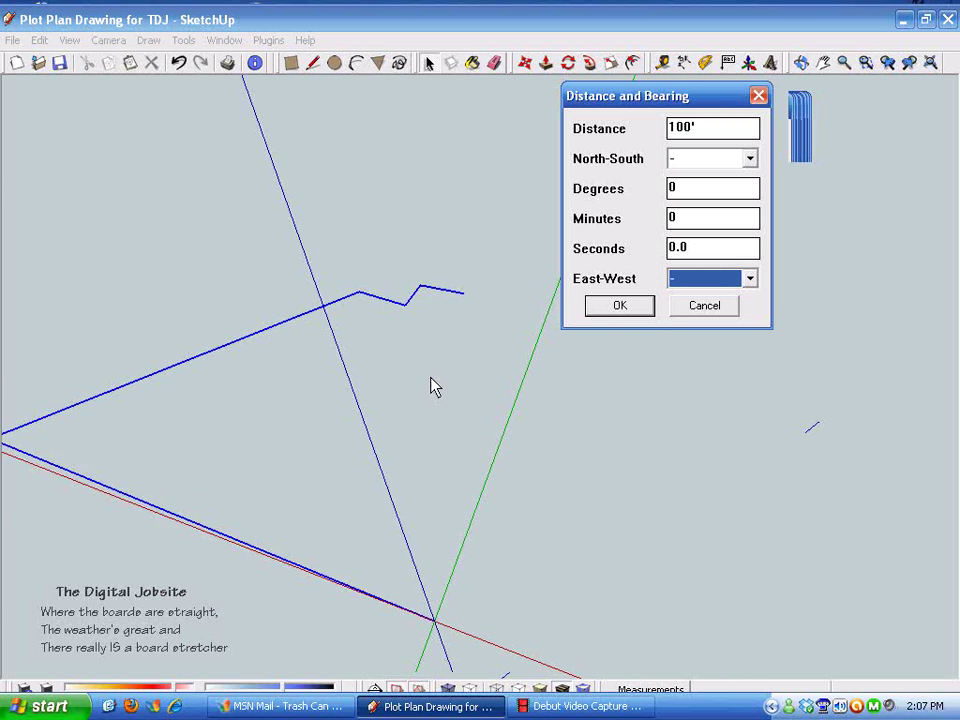
{"action": "scroll", "coordinate": [690, 165], "scroll_direction": "up", "scroll_amount": 4}
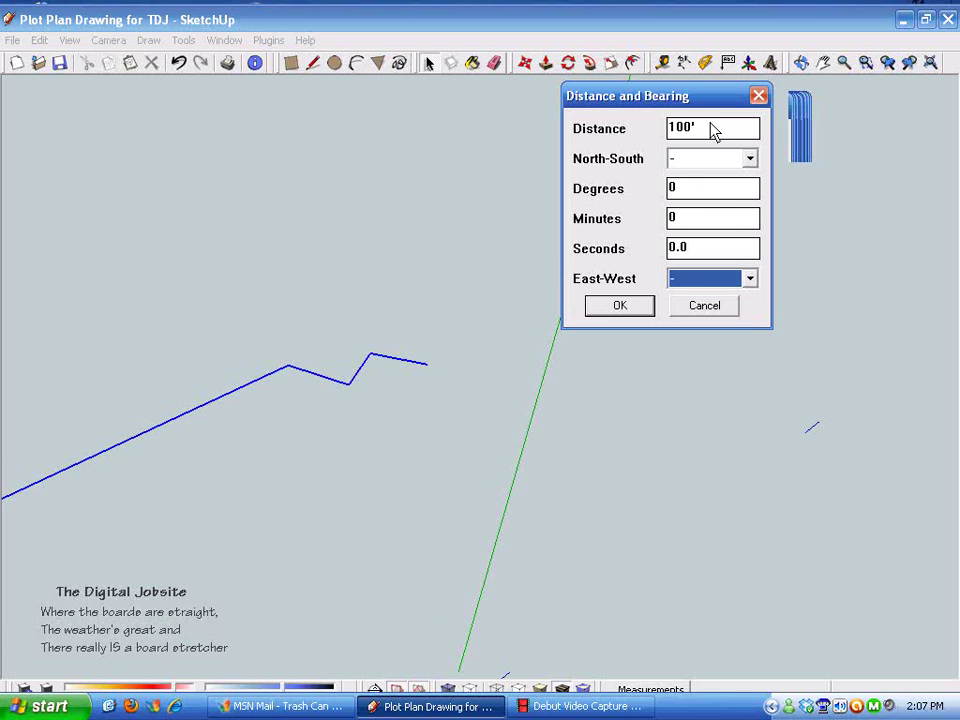
{"action": "double_click", "coordinate": [714, 129]}
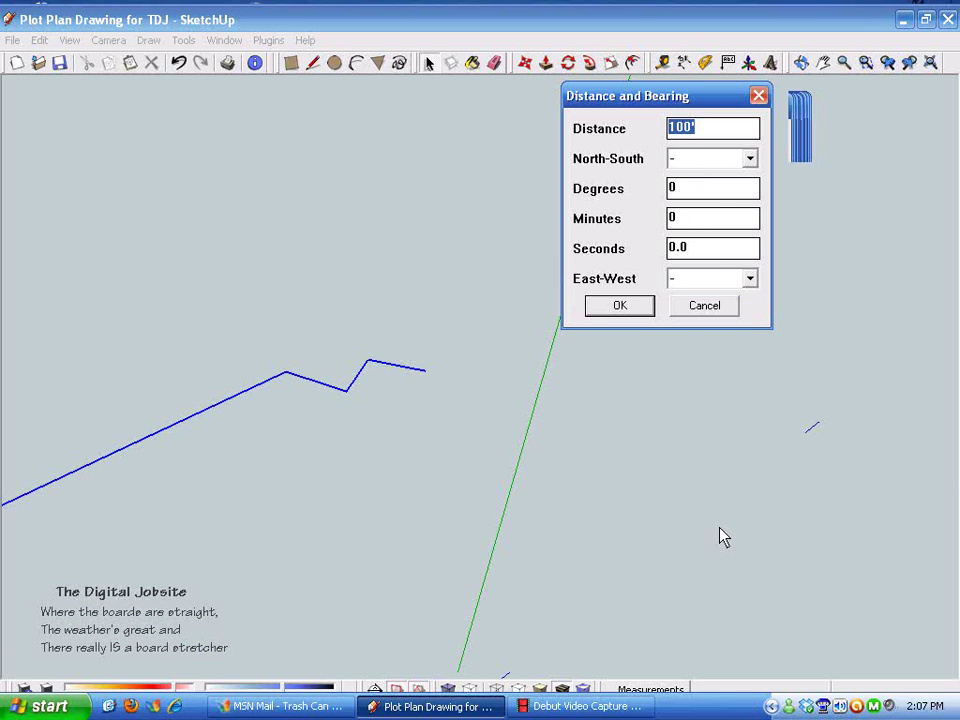
{"action": "type", "text": "182.49"}
{"action": "left_click", "coordinate": [750, 160]}
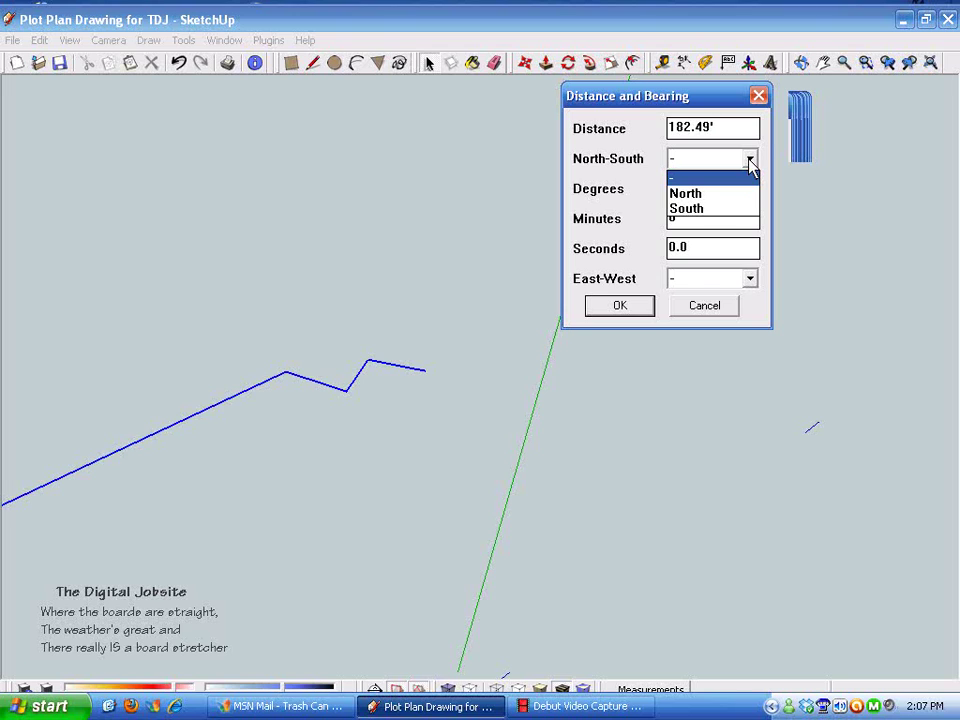
{"action": "left_click", "coordinate": [700, 208]}
Step: Set the sixth line's bearing to 26 degrees, 03 minutes, 13 seconds East and draw it
{"action": "key", "text": "Tab"}
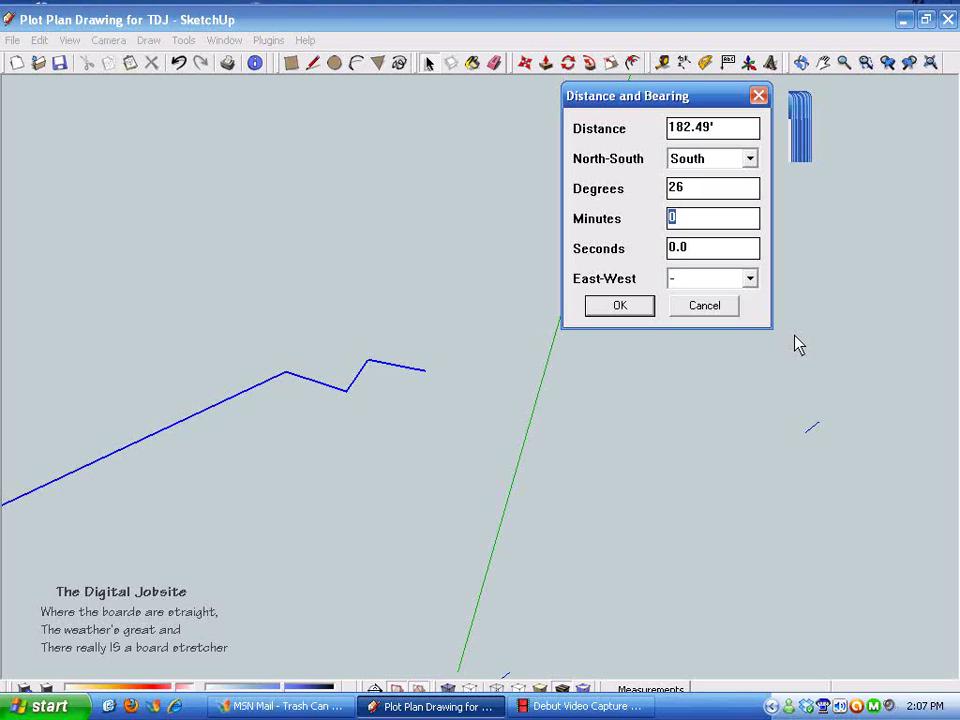
{"action": "key", "text": "Tab"}
{"action": "type", "text": "03"}
{"action": "left_click_drag", "start_coordinate": [709, 243], "coordinate": [617, 240]}
{"action": "left_click", "coordinate": [750, 280]}
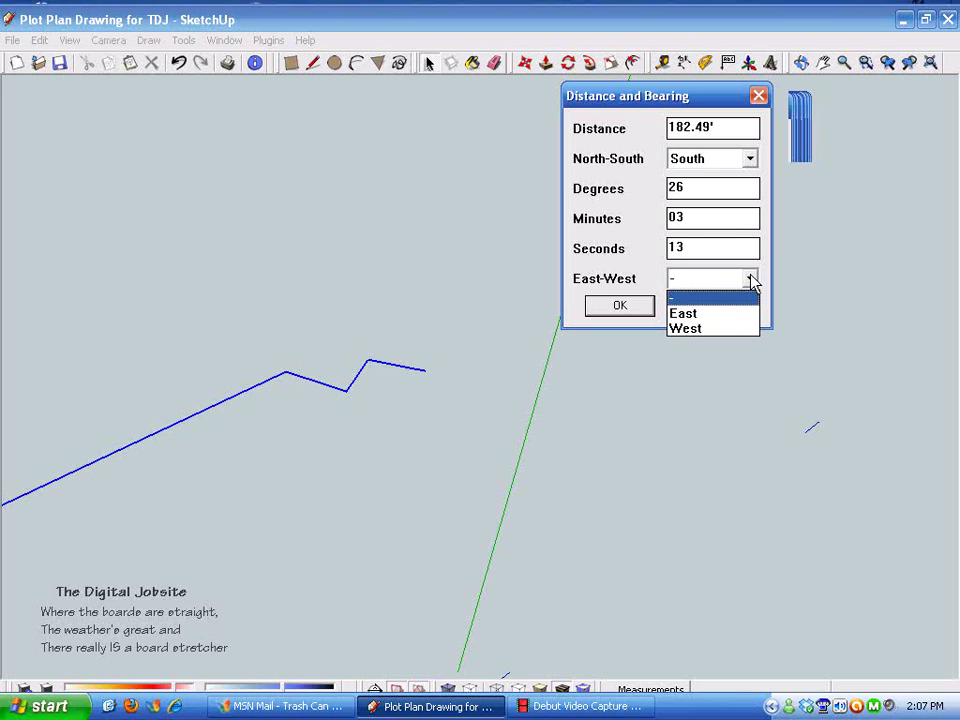
{"action": "left_click", "coordinate": [713, 314]}
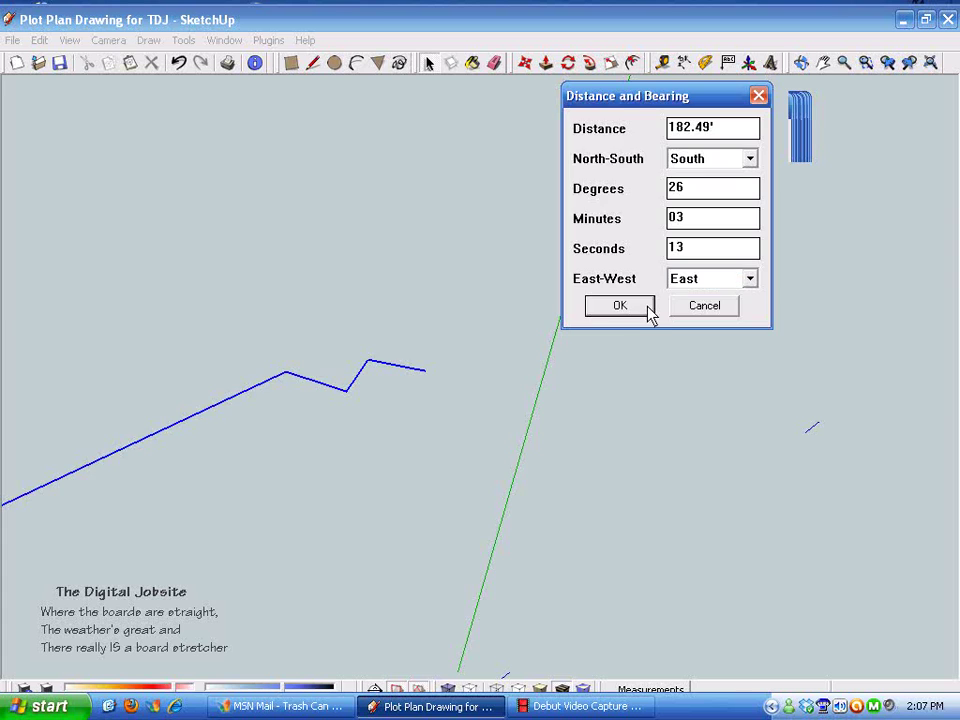
{"action": "left_click", "coordinate": [645, 309]}
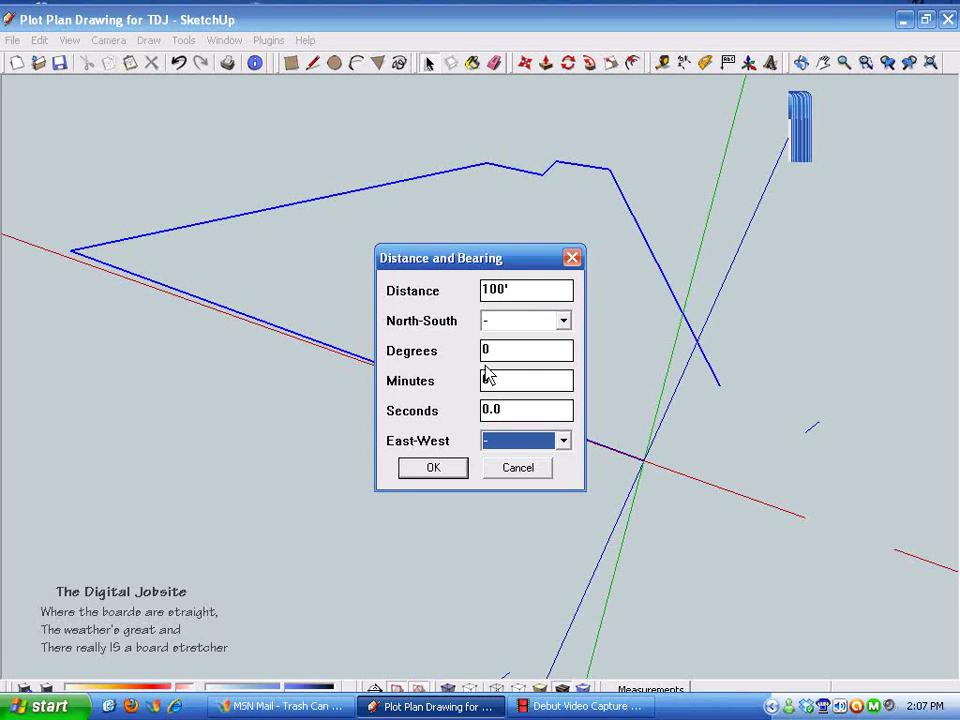
Step: Dismiss the next distance and bearing entry and leave the Survey Tool for the selection tool
{"action": "left_click_drag", "start_coordinate": [533, 259], "coordinate": [261, 125]}
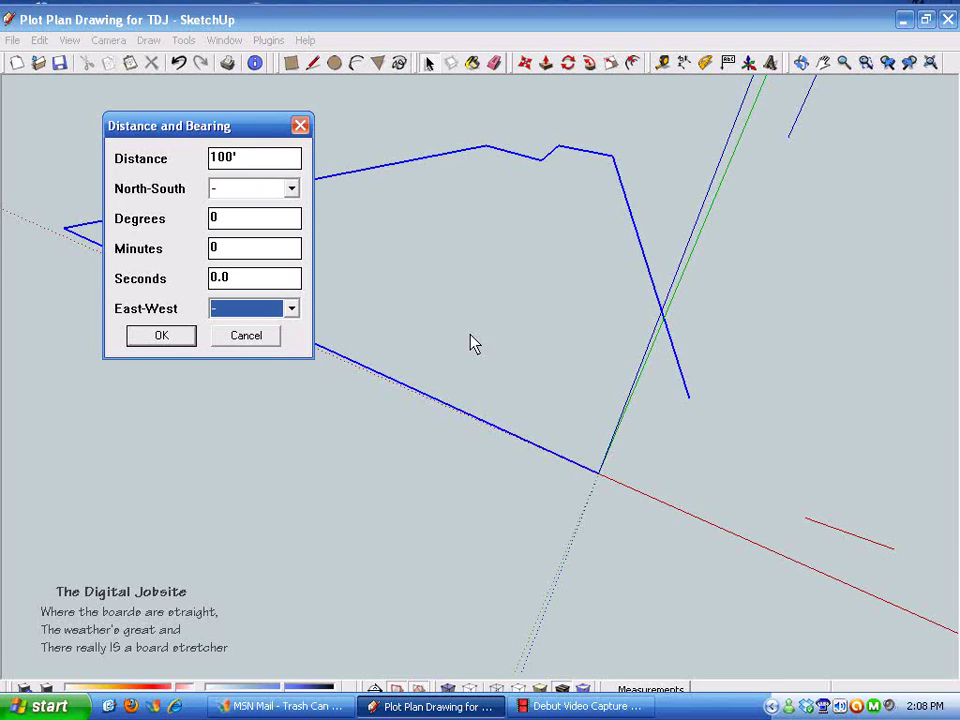
{"action": "left_click", "coordinate": [300, 126]}
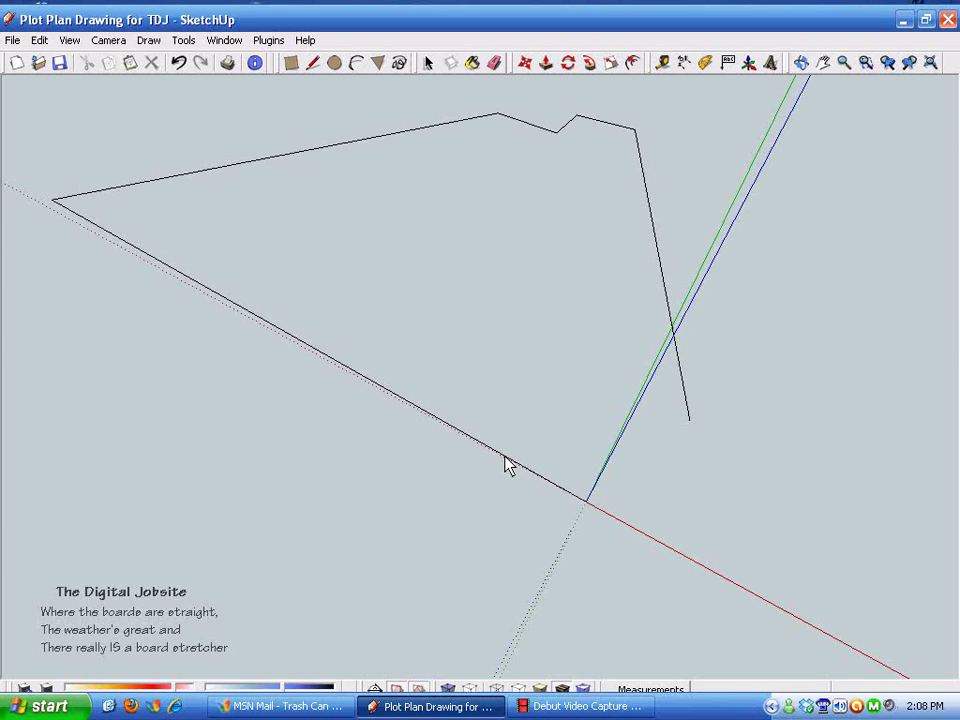
{"action": "key", "text": "space"}
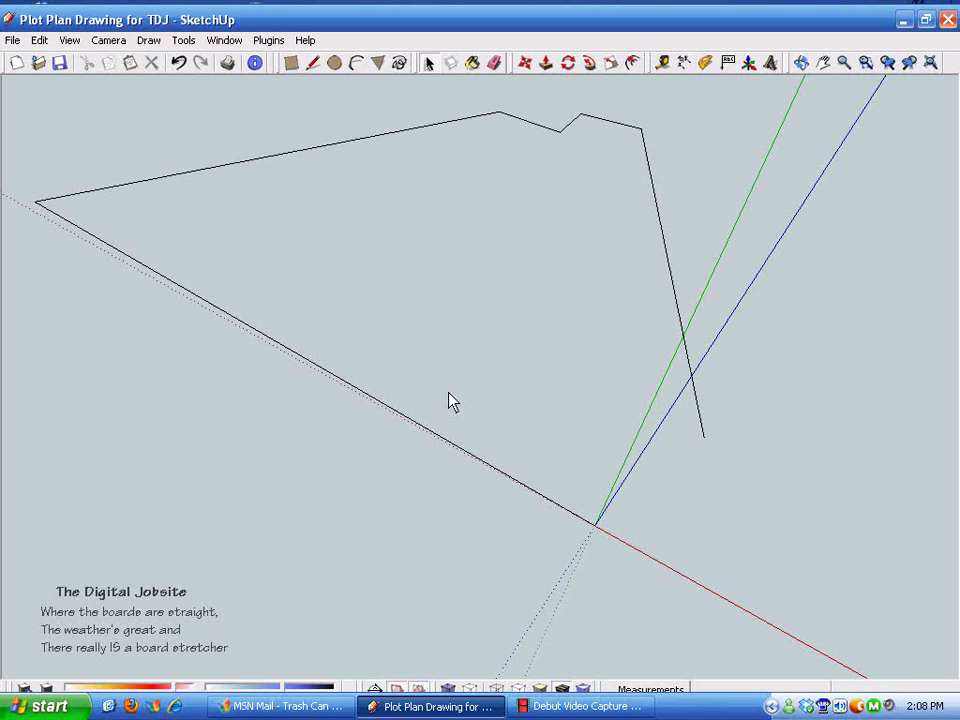
Step: Explode the group of surveyed boundary lines into separate edges and clear the selection
{"action": "left_click", "coordinate": [672, 286]}
{"action": "scroll", "coordinate": [597, 231], "scroll_direction": "down", "scroll_amount": 1}
{"action": "scroll", "coordinate": [598, 213], "scroll_direction": "up", "scroll_amount": 1}
{"action": "scroll", "coordinate": [600, 212], "scroll_direction": "down", "scroll_amount": 2}
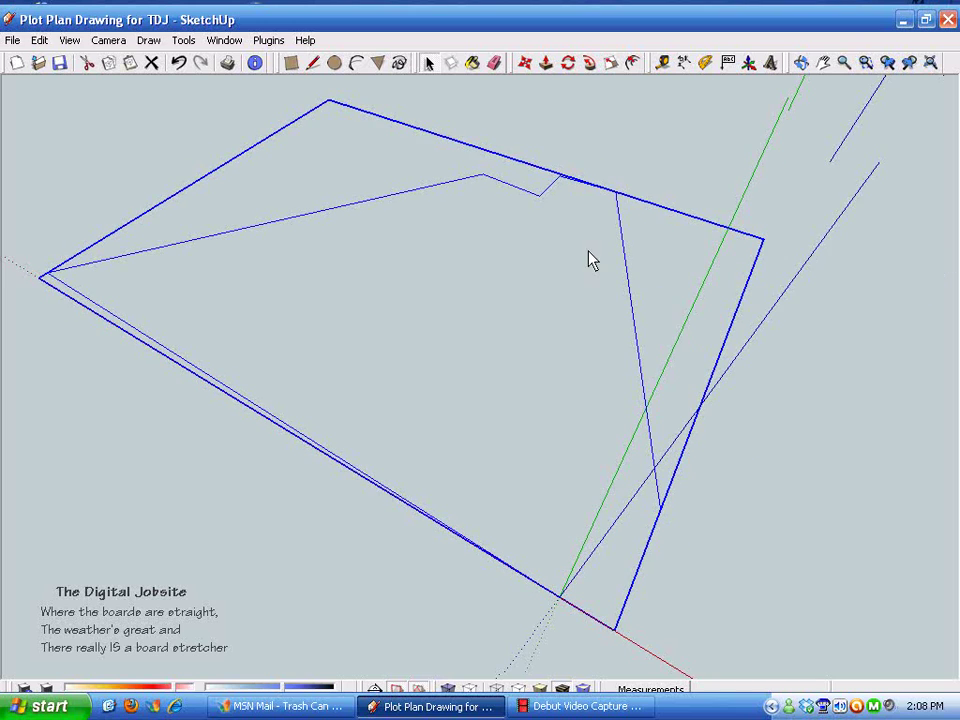
{"action": "double_click", "coordinate": [561, 184]}
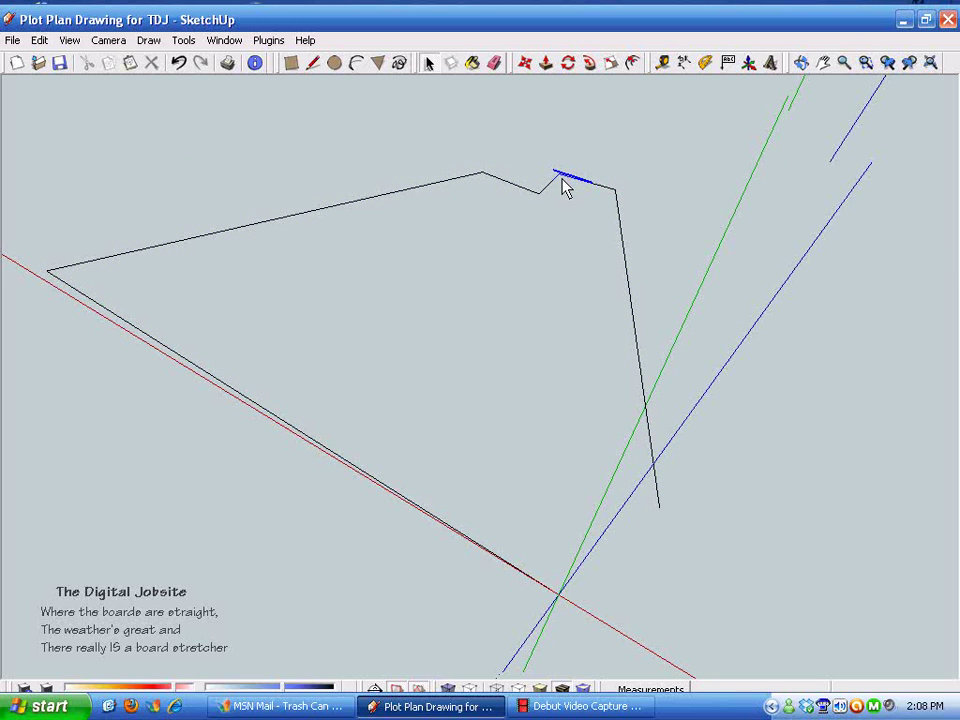
{"action": "key", "text": "Escape"}
{"action": "right_click", "coordinate": [538, 192]}
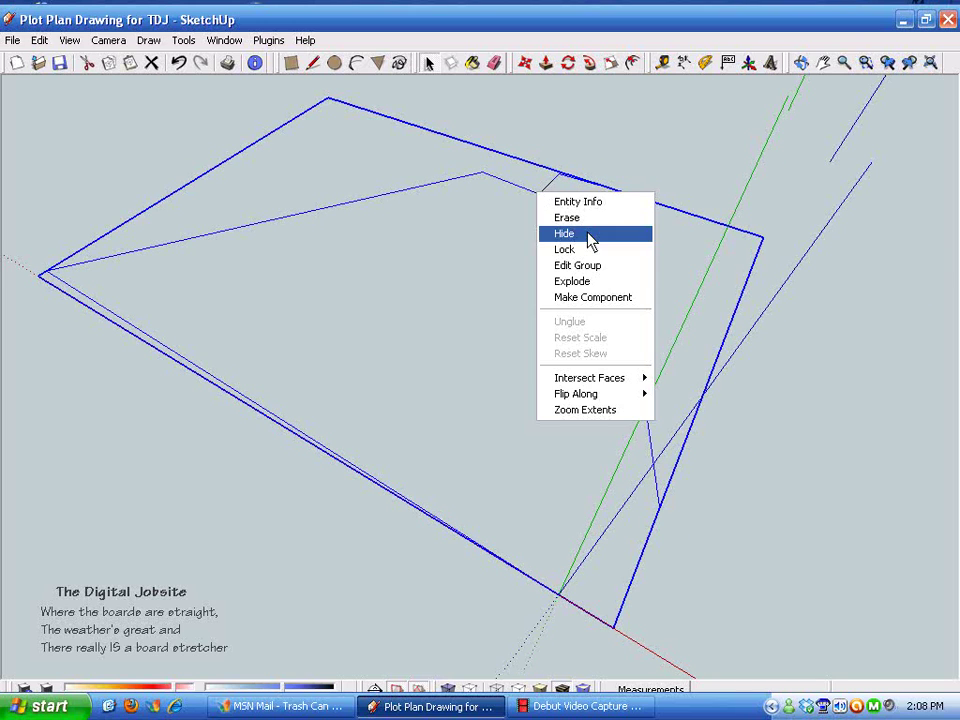
{"action": "left_click", "coordinate": [581, 281]}
{"action": "left_click", "coordinate": [770, 410]}
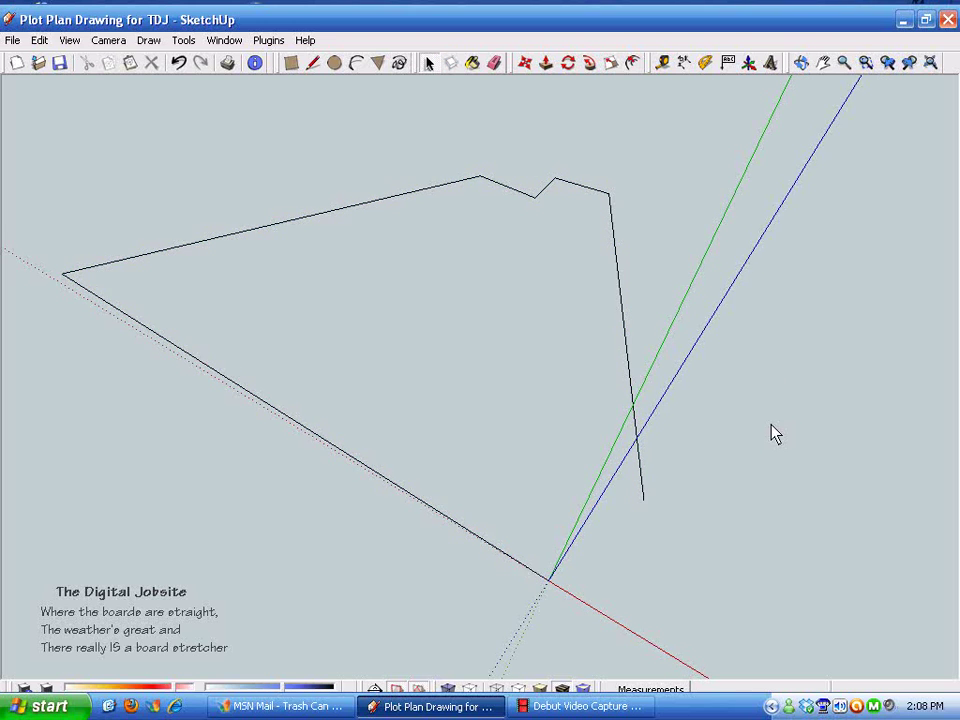
Step: Draw a circle with a radius of about 69' outside the lot, beyond the last boundary line
{"action": "mouse_move", "coordinate": [768, 440]}
{"action": "middle_mouse_down"}
{"action": "mouse_move", "coordinate": [606, 626]}
{"action": "mouse_move", "coordinate": [677, 542]}
{"action": "mouse_move", "coordinate": [677, 518]}
{"action": "mouse_move", "coordinate": [636, 461]}
{"action": "mouse_move", "coordinate": [609, 484]}
{"action": "mouse_move", "coordinate": [626, 450]}
{"action": "mouse_move", "coordinate": [549, 484]}
{"action": "middle_mouse_up"}
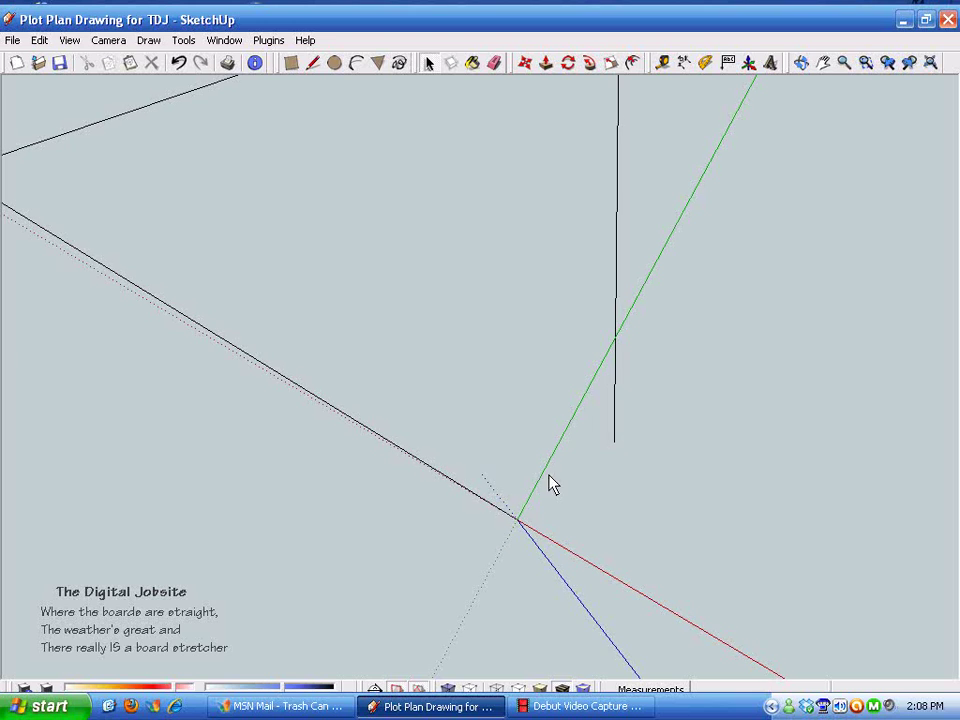
{"action": "mouse_move", "coordinate": [669, 495]}
{"action": "middle_mouse_down"}
{"action": "mouse_move", "coordinate": [628, 514]}
{"action": "mouse_move", "coordinate": [636, 513]}
{"action": "mouse_move", "coordinate": [609, 506]}
{"action": "mouse_move", "coordinate": [513, 545]}
{"action": "middle_mouse_up"}
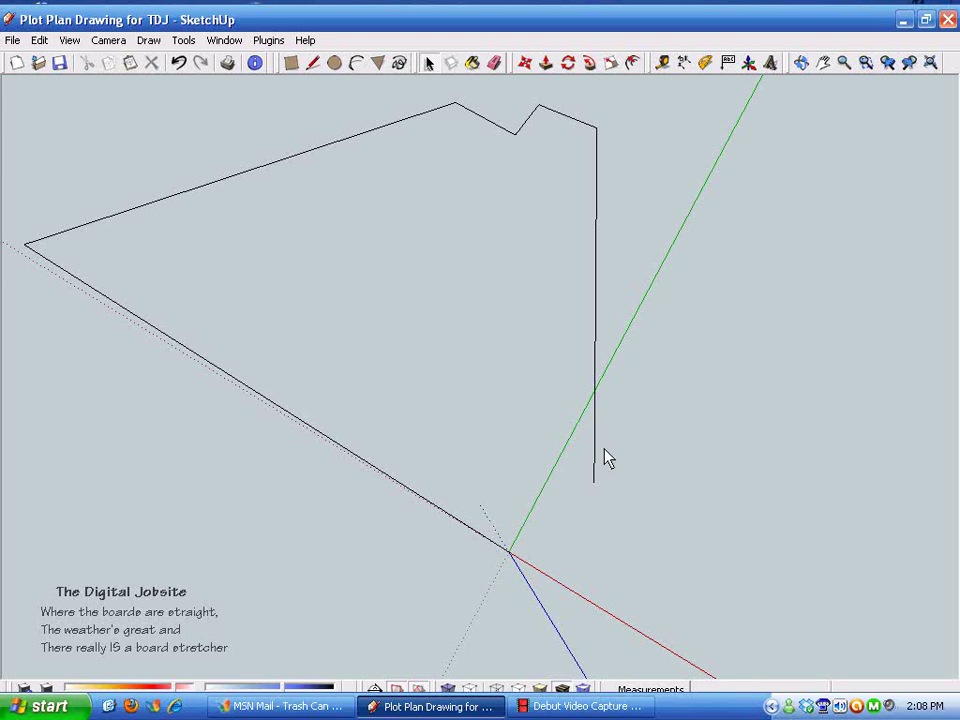
{"action": "left_click", "coordinate": [335, 63]}
{"action": "left_click", "coordinate": [695, 338]}
{"action": "left_click", "coordinate": [797, 313]}
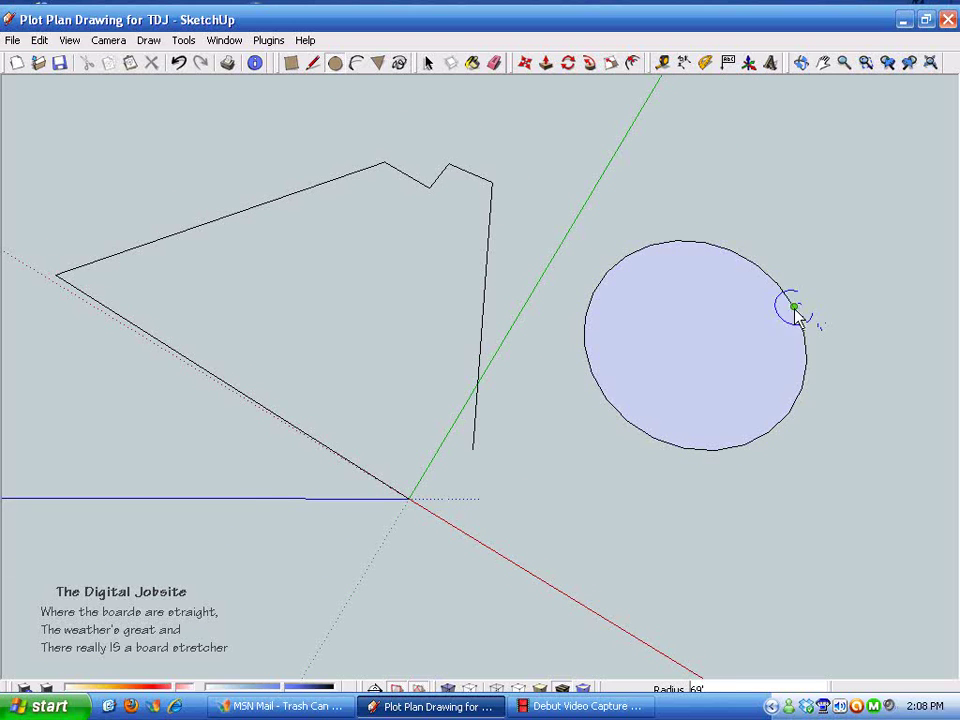
Step: Open the circle's entity information and set its number of segments to 48
{"action": "key", "text": "space"}
{"action": "left_click", "coordinate": [702, 246]}
{"action": "right_click", "coordinate": [702, 246]}
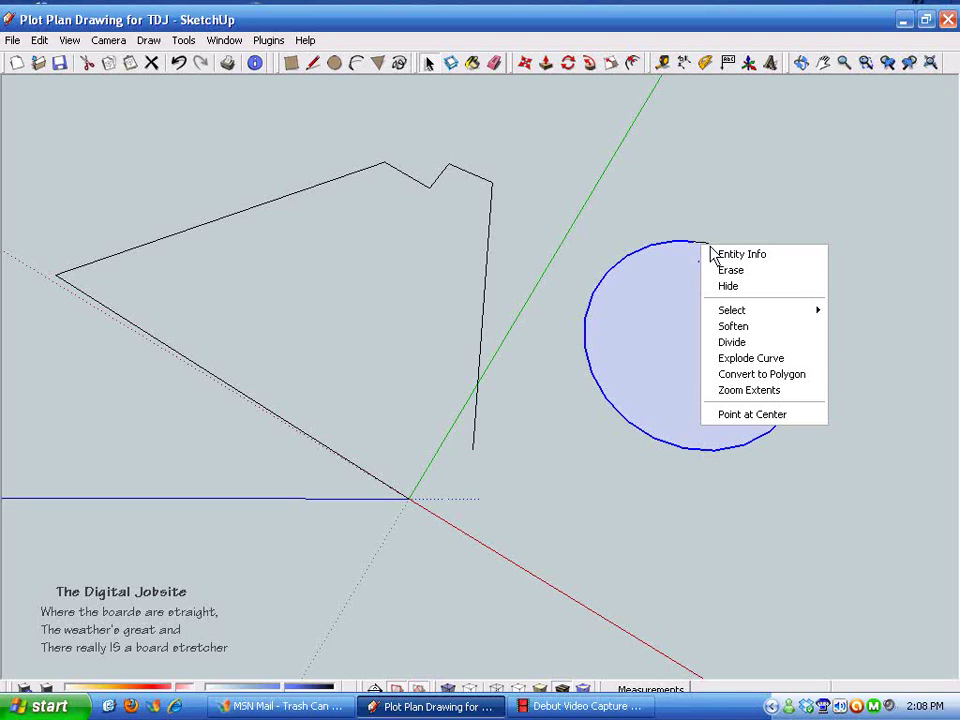
{"action": "left_click", "coordinate": [750, 255]}
{"action": "double_click", "coordinate": [161, 199]}
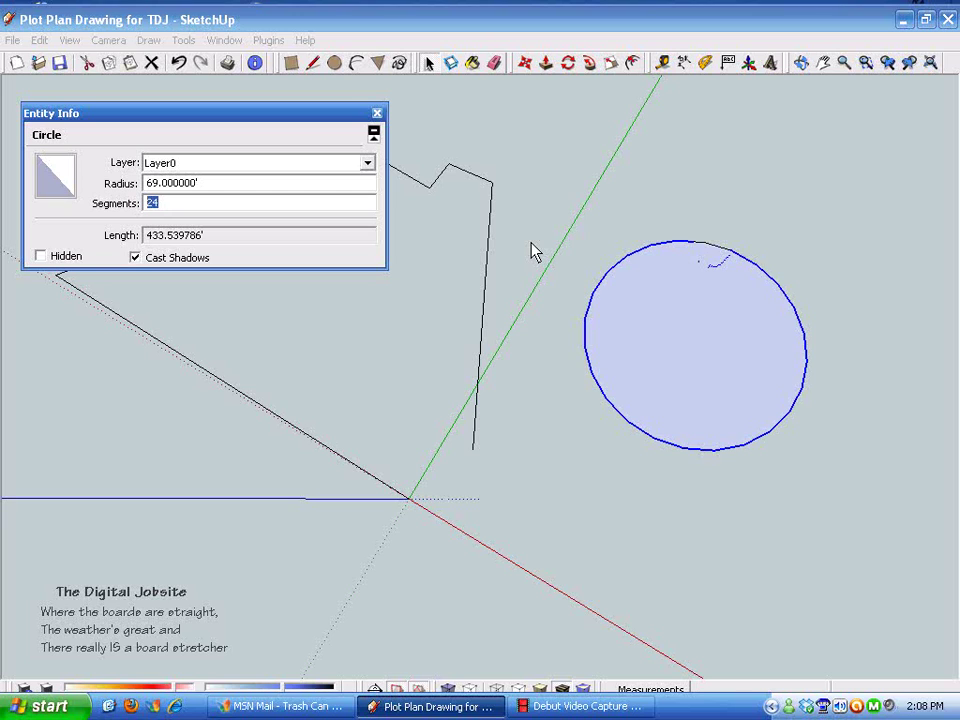
{"action": "key", "text": "Return"}
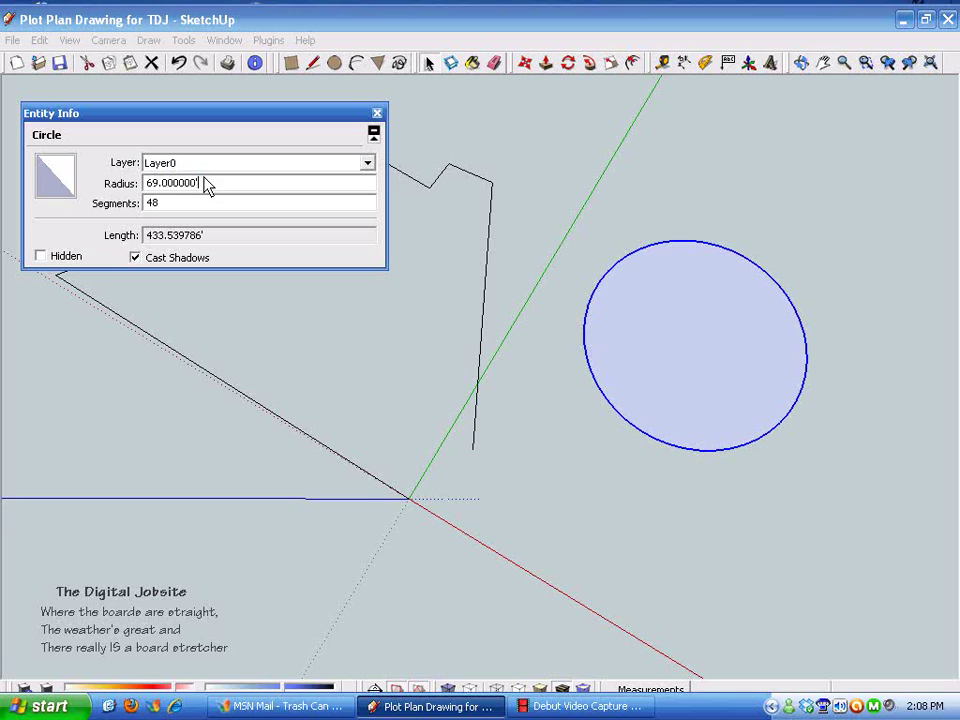
Step: Set the circle's radius to 60' and close its entity information
{"action": "left_click_drag", "start_coordinate": [205, 186], "coordinate": [110, 190]}
{"action": "type", "text": "60"}
{"action": "key", "text": "Return"}
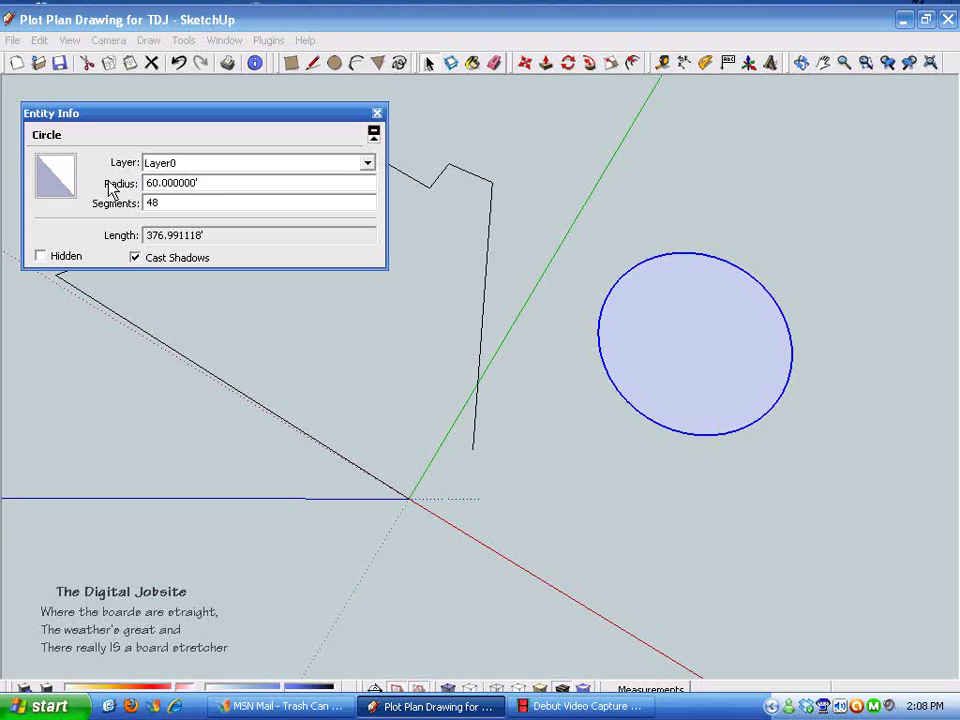
{"action": "left_click", "coordinate": [377, 114]}
Step: Select the circle's face and edge together and make them a group
{"action": "middle_click_drag", "start_coordinate": [514, 272], "coordinate": [636, 281]}
{"action": "left_click_drag", "start_coordinate": [520, 173], "coordinate": [790, 475]}
{"action": "right_click", "coordinate": [665, 340]}
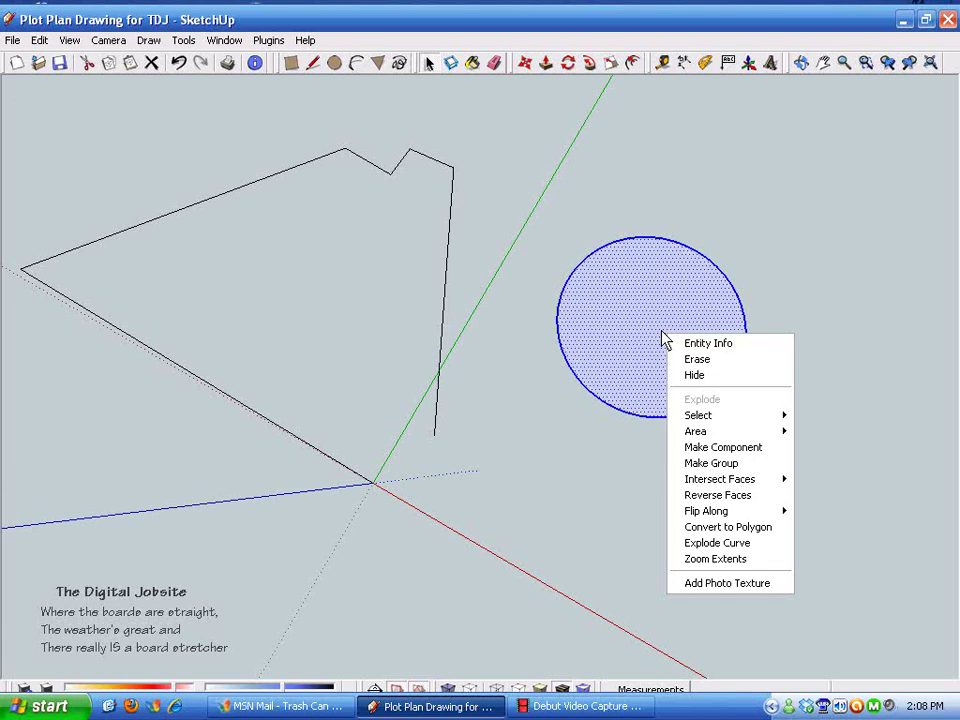
{"action": "left_click", "coordinate": [711, 463]}
Step: Move the circle group by its center onto the free end of the last boundary line
{"action": "scroll", "coordinate": [450, 436], "scroll_direction": "up", "scroll_amount": 2}
{"action": "middle_click_drag", "start_coordinate": [722, 165], "coordinate": [716, 142]}
{"action": "left_click", "coordinate": [524, 64]}
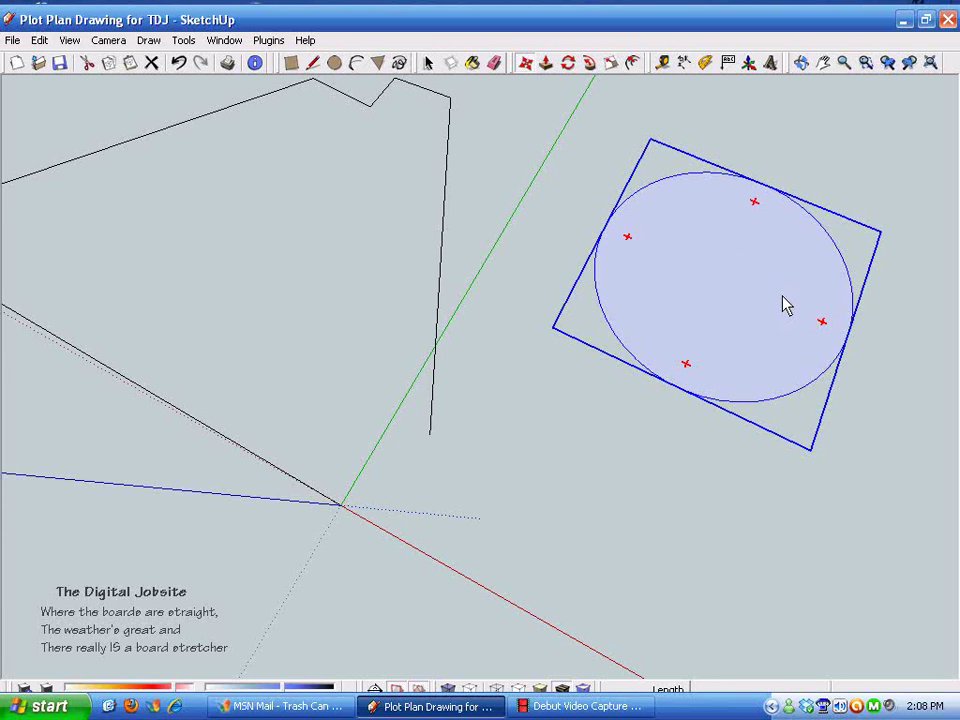
{"action": "scroll", "coordinate": [724, 275], "scroll_direction": "up", "scroll_amount": 4}
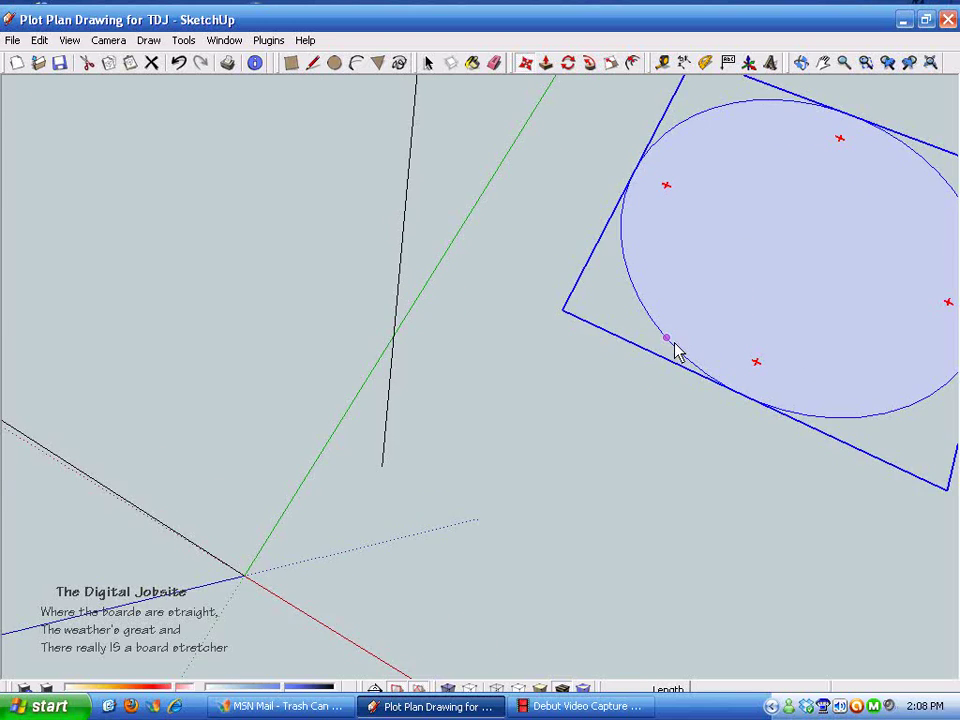
{"action": "middle_click_drag", "start_coordinate": [673, 342], "coordinate": [619, 341], "text": "shift"}
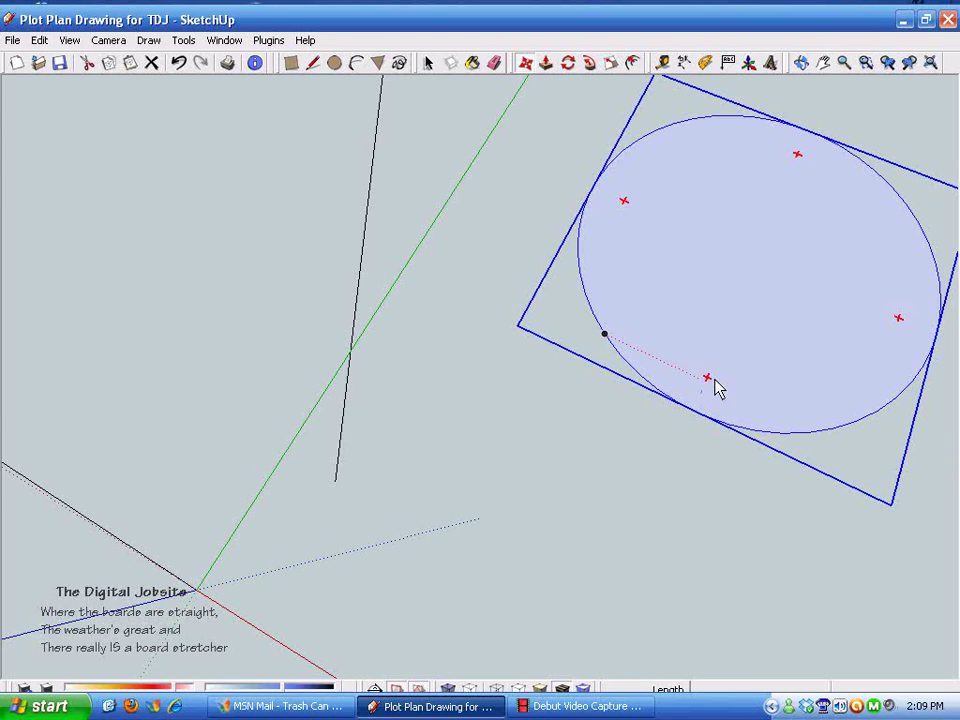
{"action": "left_click", "coordinate": [760, 261]}
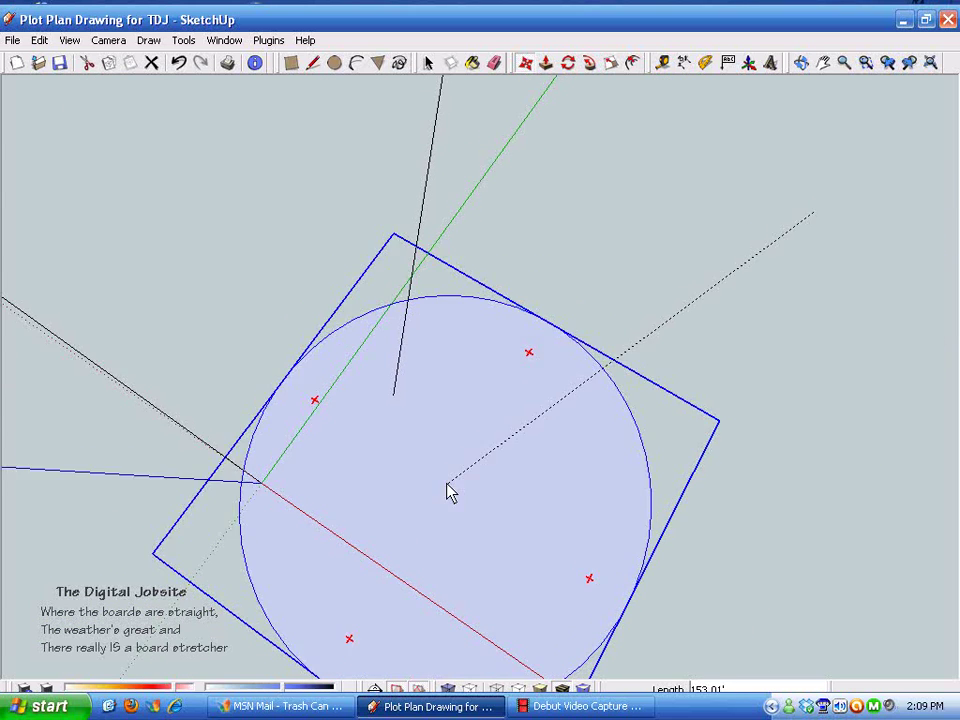
{"action": "left_click", "coordinate": [396, 402]}
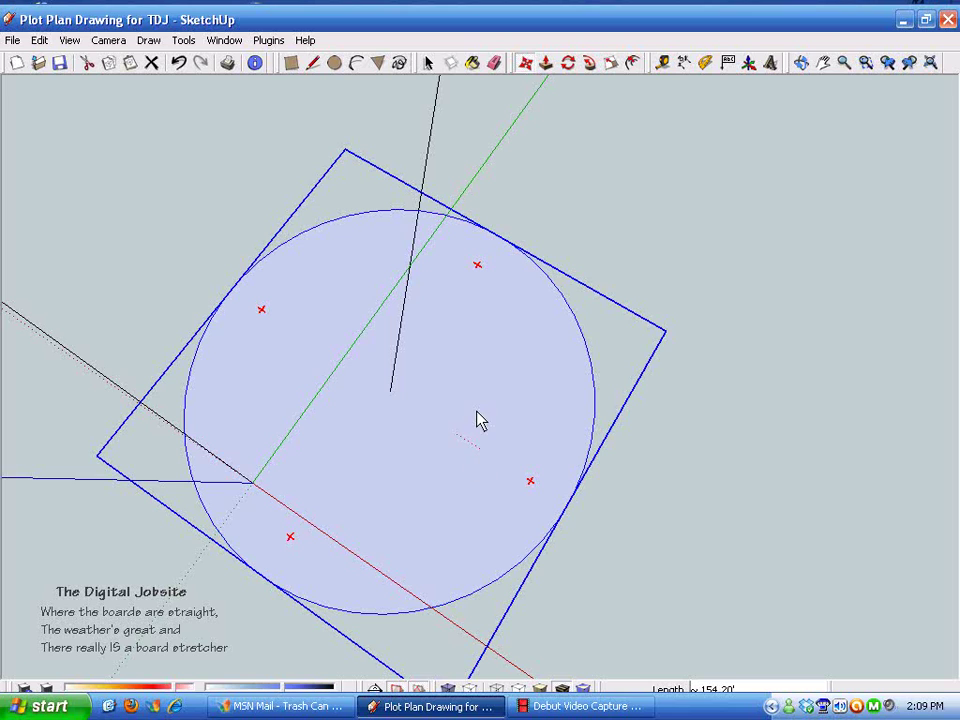
Step: Copy the circle group from the boundary line's free end to the lot's starting corner at the origin
{"action": "left_click", "coordinate": [390, 392]}
{"action": "left_click", "coordinate": [252, 483]}
{"action": "key", "text": "F2"}
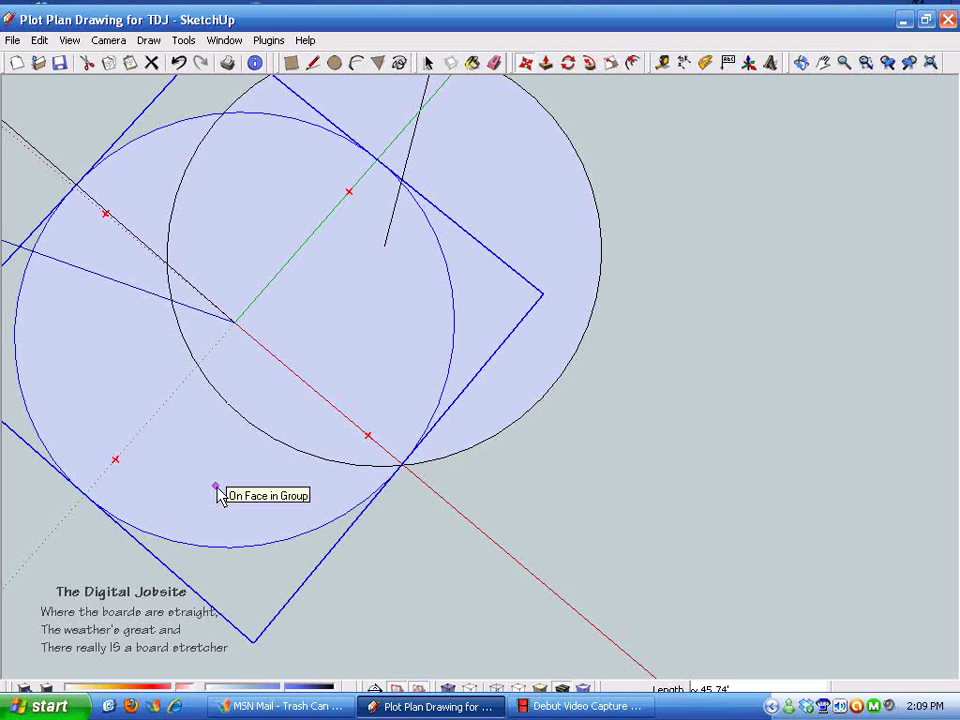
Step: Copy the circle at the origin by its center to the point outside the lot where the two circles intersect
{"action": "left_click", "coordinate": [229, 330]}
{"action": "scroll", "coordinate": [294, 551], "scroll_direction": "up", "scroll_amount": 4}
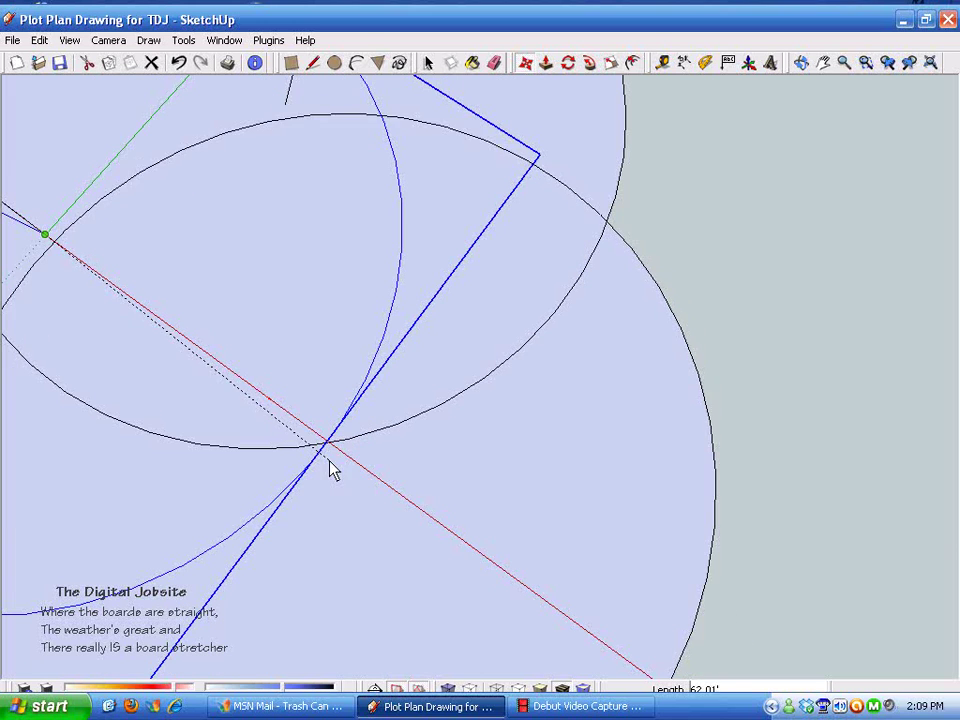
{"action": "scroll", "coordinate": [331, 450], "scroll_direction": "up", "scroll_amount": 5}
{"action": "scroll", "coordinate": [343, 505], "scroll_direction": "up", "scroll_amount": 2}
{"action": "scroll", "coordinate": [345, 529], "scroll_direction": "up", "scroll_amount": 6}
{"action": "scroll", "coordinate": [277, 555], "scroll_direction": "up", "scroll_amount": 3}
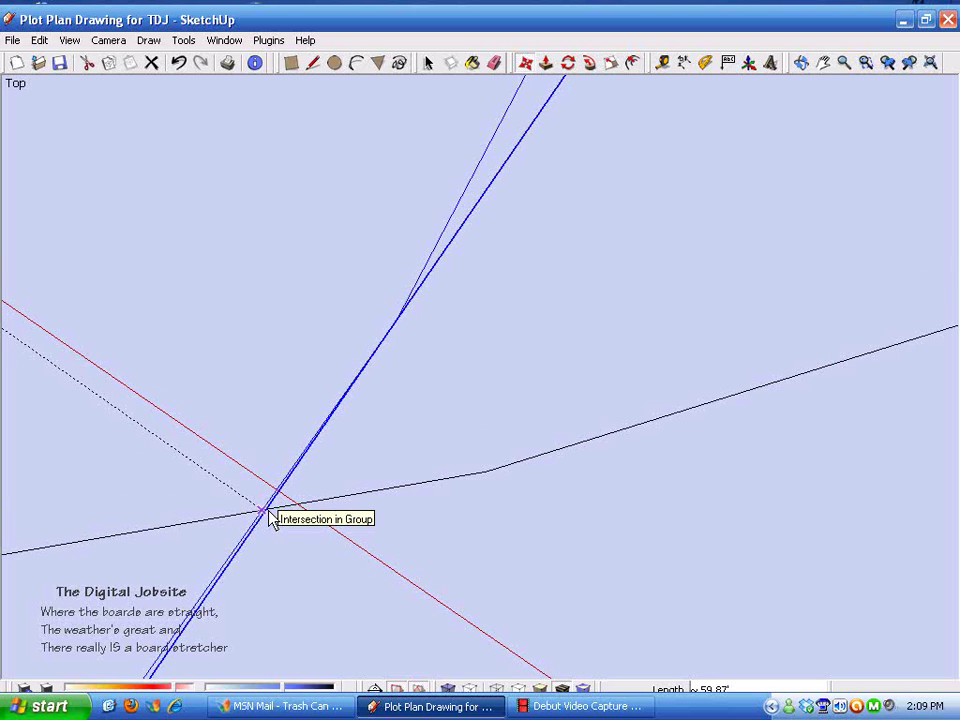
{"action": "left_click", "coordinate": [268, 511]}
Step: Delete the two construction circles centered on the boundary line's end and on the origin
{"action": "scroll", "coordinate": [300, 571], "scroll_direction": "down", "scroll_amount": 1}
{"action": "scroll", "coordinate": [305, 580], "scroll_direction": "down", "scroll_amount": 6}
{"action": "key", "text": "space"}
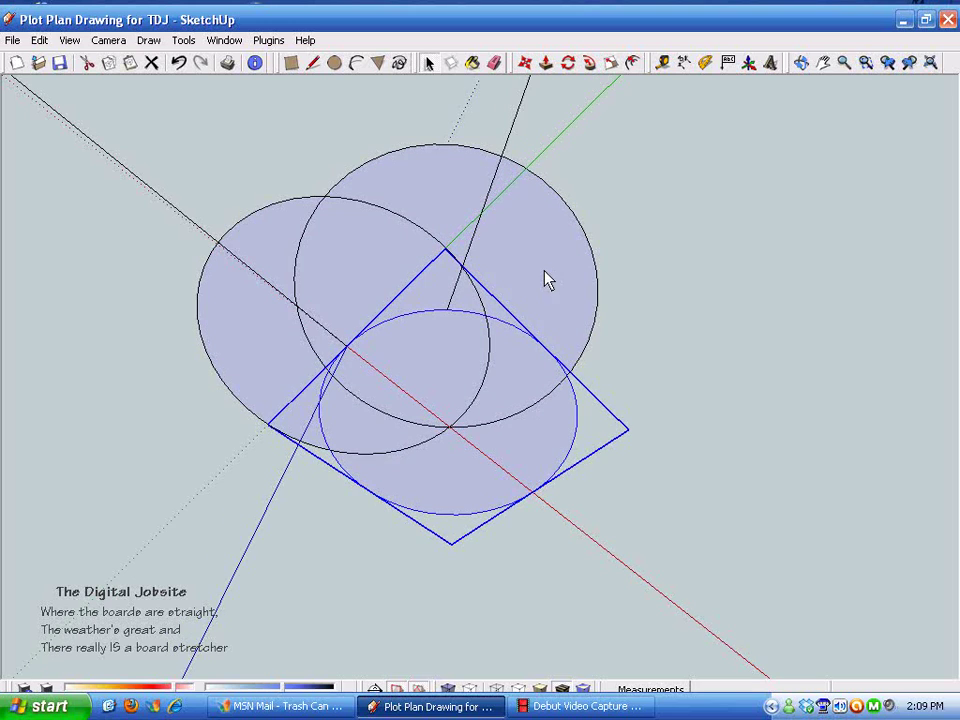
{"action": "left_click", "coordinate": [544, 269]}
{"action": "scroll", "coordinate": [245, 357], "scroll_direction": "down", "scroll_amount": 2}
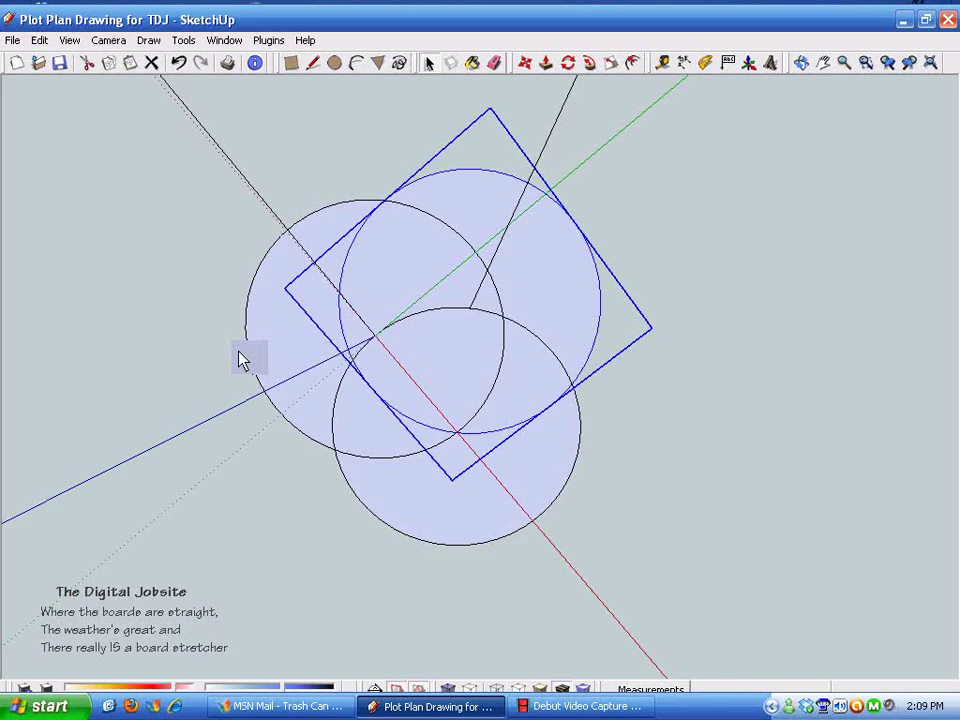
{"action": "scroll", "coordinate": [272, 392], "scroll_direction": "up", "scroll_amount": 1}
{"action": "left_click", "coordinate": [283, 402], "text": "shift"}
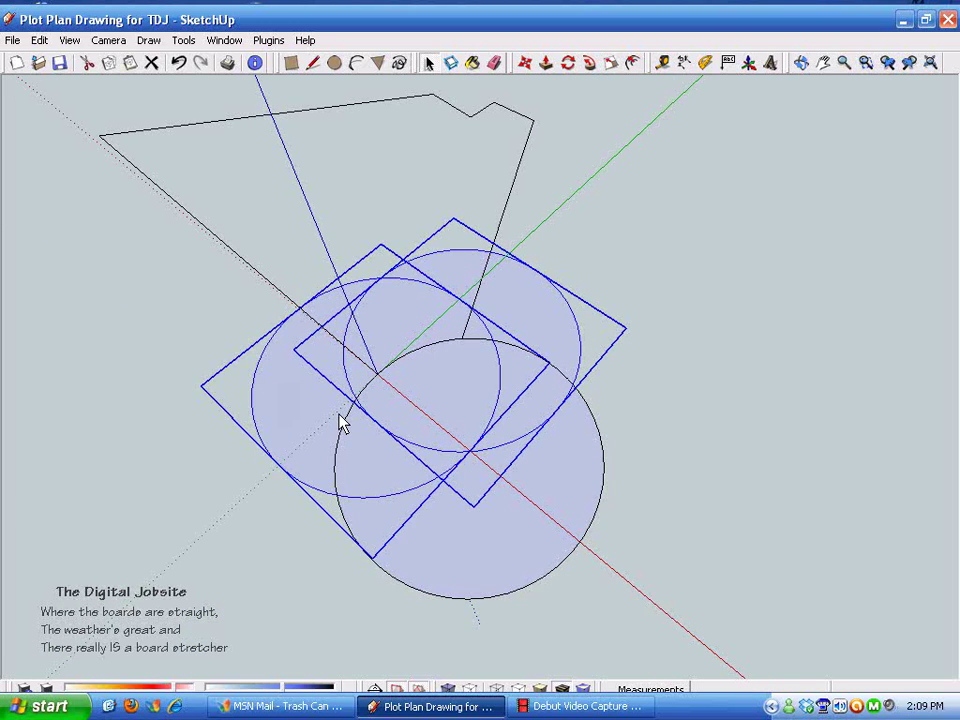
{"action": "key", "text": "Delete"}
{"action": "scroll", "coordinate": [508, 499], "scroll_direction": "up", "scroll_amount": 5}
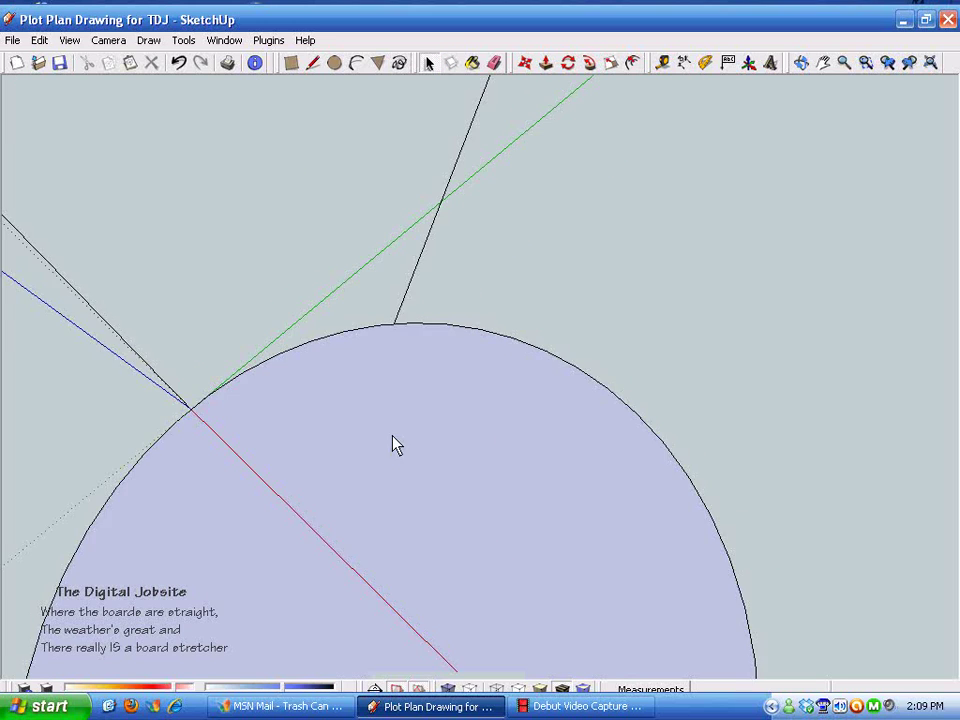
{"action": "scroll", "coordinate": [490, 482], "scroll_direction": "down", "scroll_amount": 3}
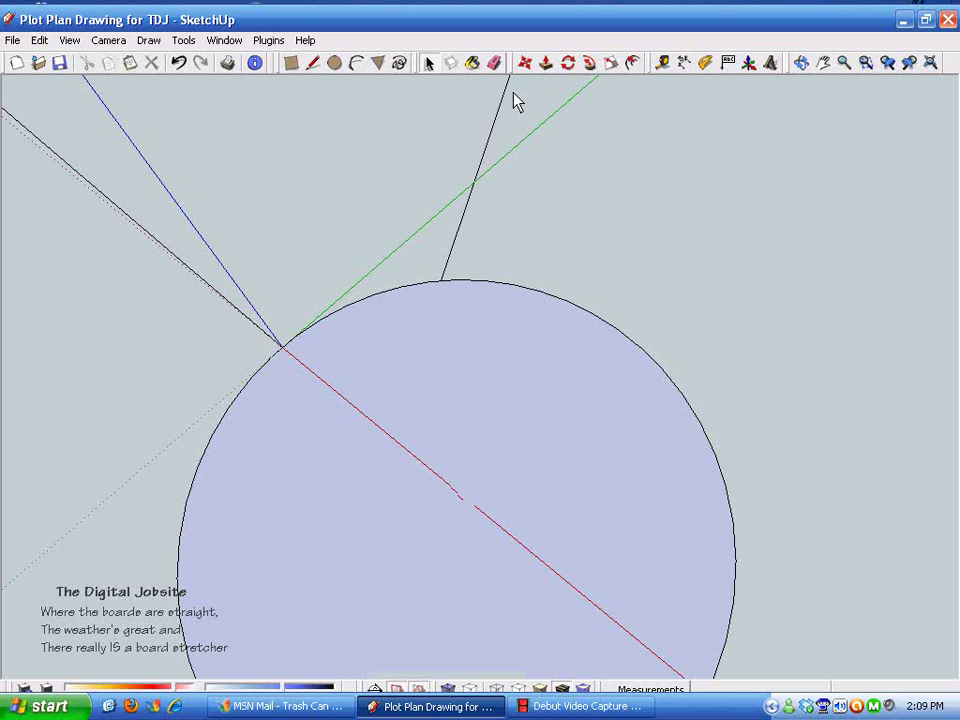
{"action": "scroll", "coordinate": [518, 440], "scroll_direction": "down", "scroll_amount": 2}
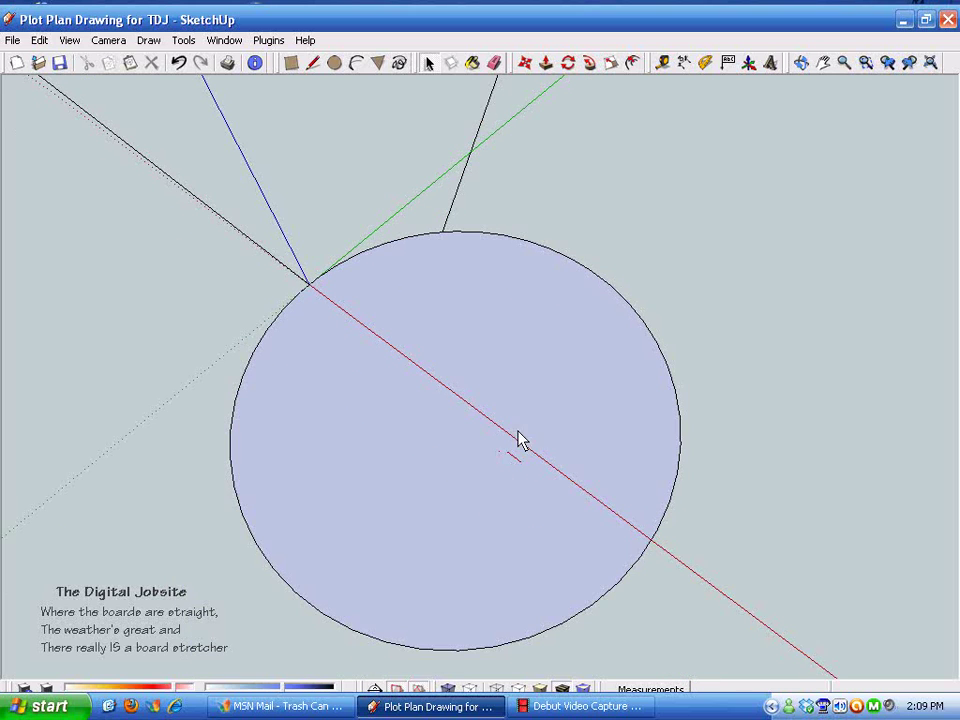
{"action": "double_click", "coordinate": [430, 463]}
{"action": "left_click_drag", "start_coordinate": [266, 175], "coordinate": [472, 328]}
{"action": "scroll", "coordinate": [561, 381], "scroll_direction": "down", "scroll_amount": 2}
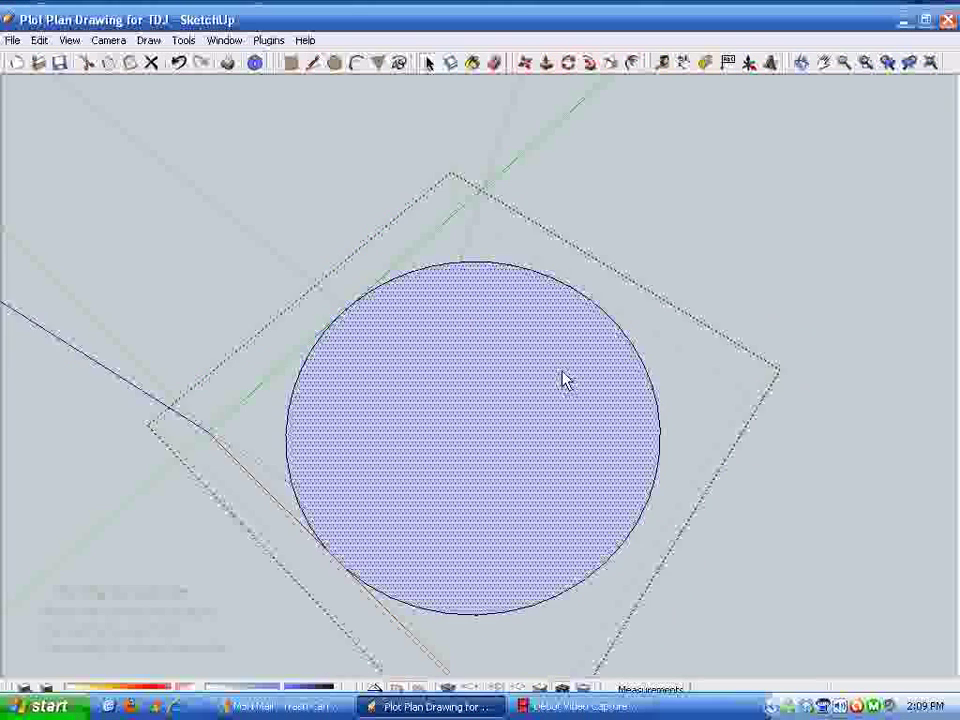
{"action": "left_click", "coordinate": [754, 236]}
{"action": "scroll", "coordinate": [491, 396], "scroll_direction": "down", "scroll_amount": 1}
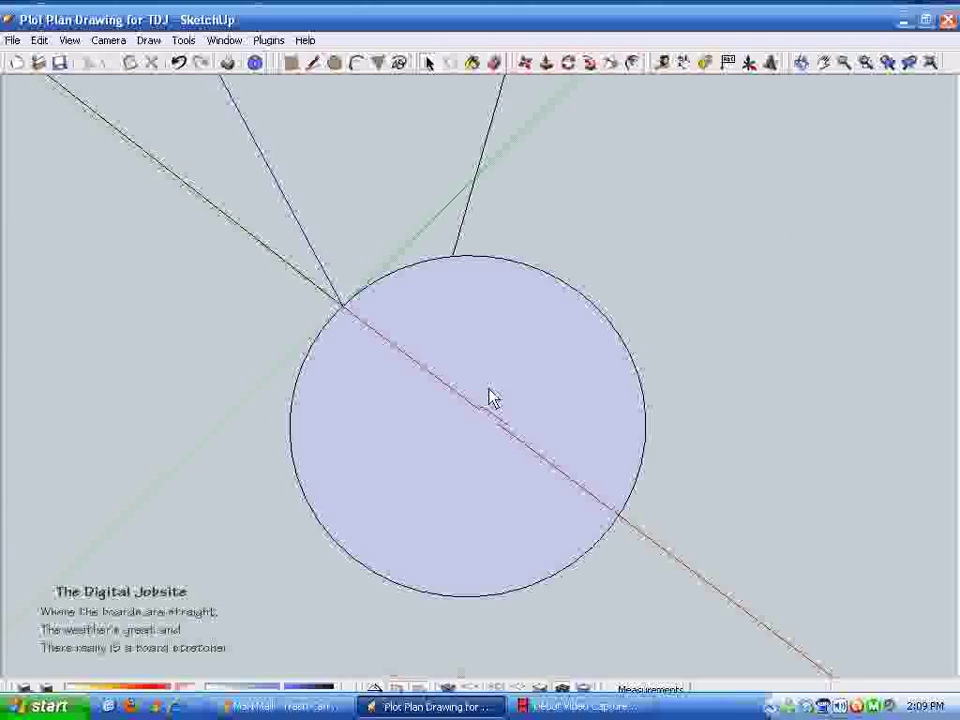
Step: Explode the remaining circle group into a loose face and edges
{"action": "left_click", "coordinate": [497, 386]}
{"action": "right_click", "coordinate": [500, 378]}
{"action": "left_click", "coordinate": [534, 464]}
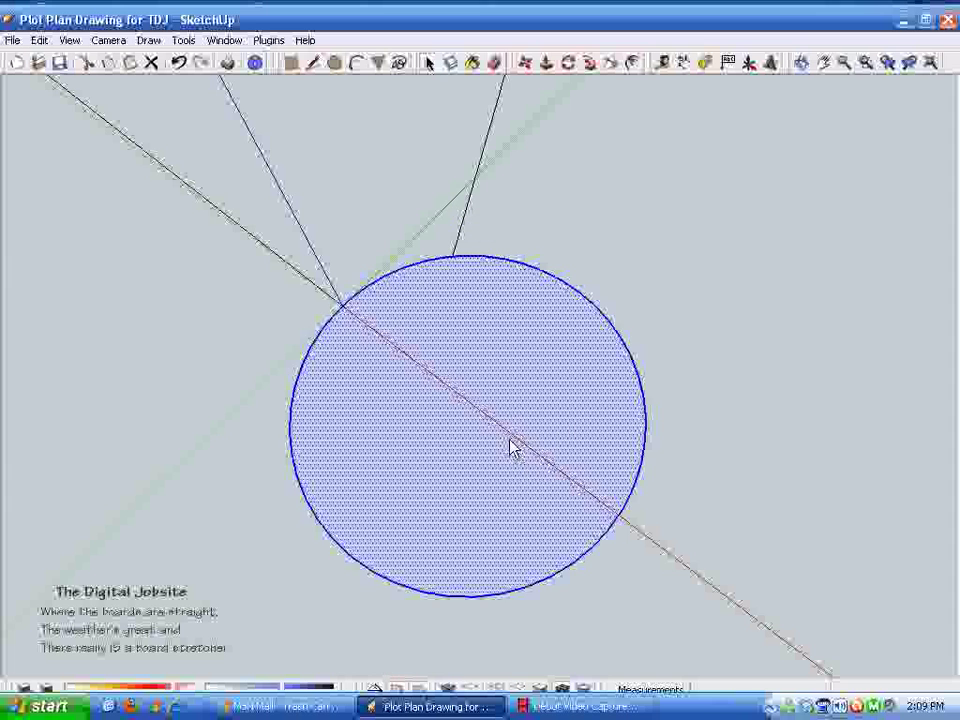
Step: Delete the circle's face and outer arc, keeping only the arc between the origin and the boundary line's end
{"action": "left_click", "coordinate": [507, 352]}
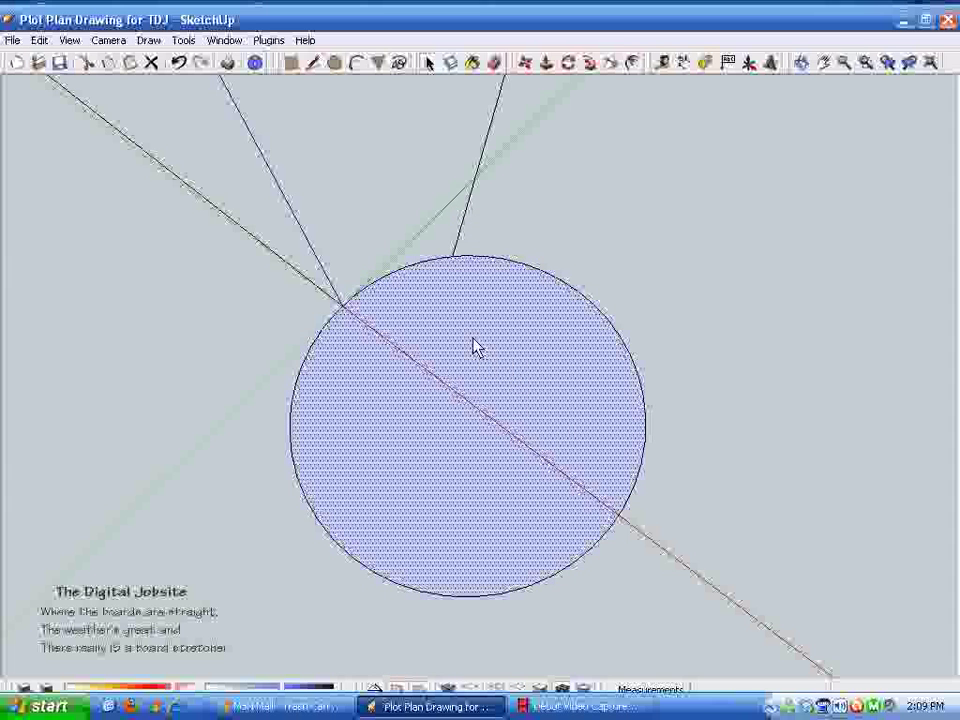
{"action": "left_click", "coordinate": [408, 268]}
{"action": "left_click_drag", "start_coordinate": [201, 169], "coordinate": [710, 640]}
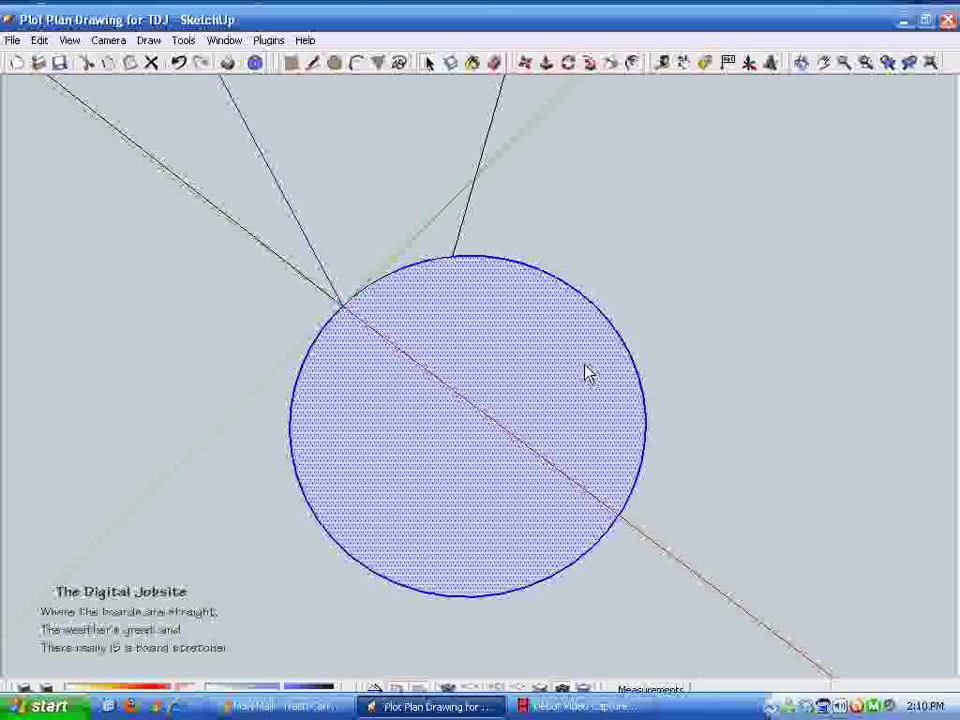
{"action": "key", "text": "Delete"}
Step: Retrace the short boundary edge beside the notch with the Line tool to fill the closed lot with a face
{"action": "mouse_move", "coordinate": [602, 480]}
{"action": "middle_mouse_down"}
{"action": "mouse_move", "coordinate": [394, 326]}
{"action": "mouse_move", "coordinate": [440, 512]}
{"action": "mouse_move", "coordinate": [435, 469]}
{"action": "mouse_move", "coordinate": [420, 446]}
{"action": "mouse_move", "coordinate": [366, 433]}
{"action": "mouse_move", "coordinate": [382, 411]}
{"action": "mouse_move", "coordinate": [377, 328]}
{"action": "mouse_move", "coordinate": [463, 429]}
{"action": "mouse_move", "coordinate": [450, 381]}
{"action": "mouse_move", "coordinate": [527, 447]}
{"action": "mouse_move", "coordinate": [486, 452]}
{"action": "mouse_move", "coordinate": [461, 396]}
{"action": "mouse_move", "coordinate": [519, 161]}
{"action": "mouse_move", "coordinate": [427, 85]}
{"action": "mouse_move", "coordinate": [313, 62]}
{"action": "middle_mouse_up"}
{"action": "left_click", "coordinate": [313, 62]}
{"action": "left_click", "coordinate": [466, 162]}
{"action": "left_click", "coordinate": [520, 179]}
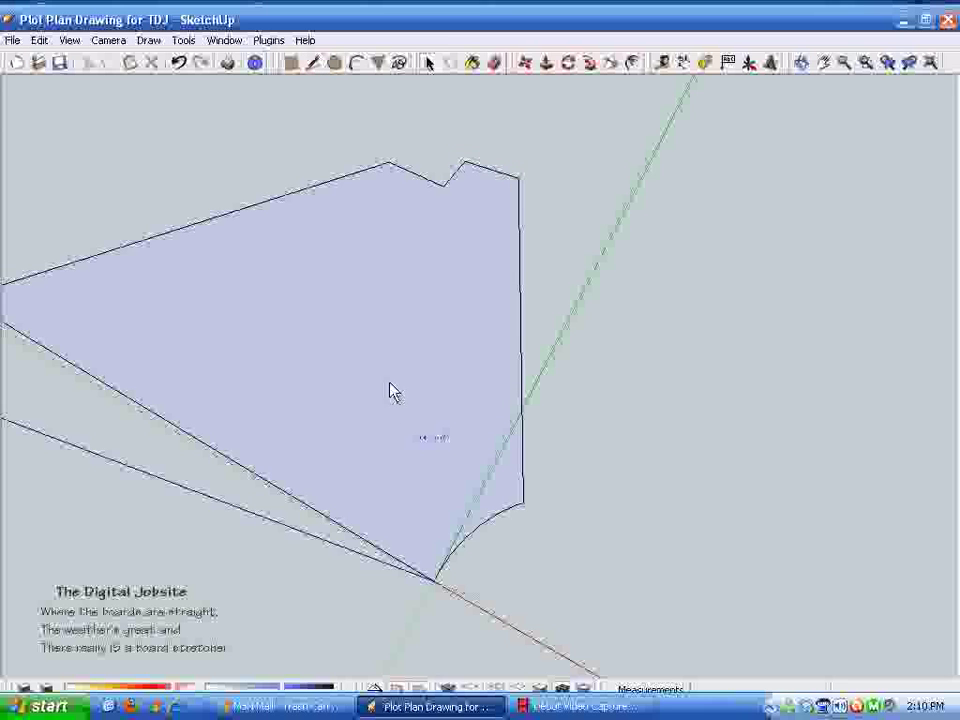
Step: Reverse the lot's face so that its front side faces up
{"action": "middle_click_drag", "start_coordinate": [392, 392], "coordinate": [390, 379]}
{"action": "left_click", "coordinate": [405, 350]}
{"action": "right_click", "coordinate": [408, 341]}
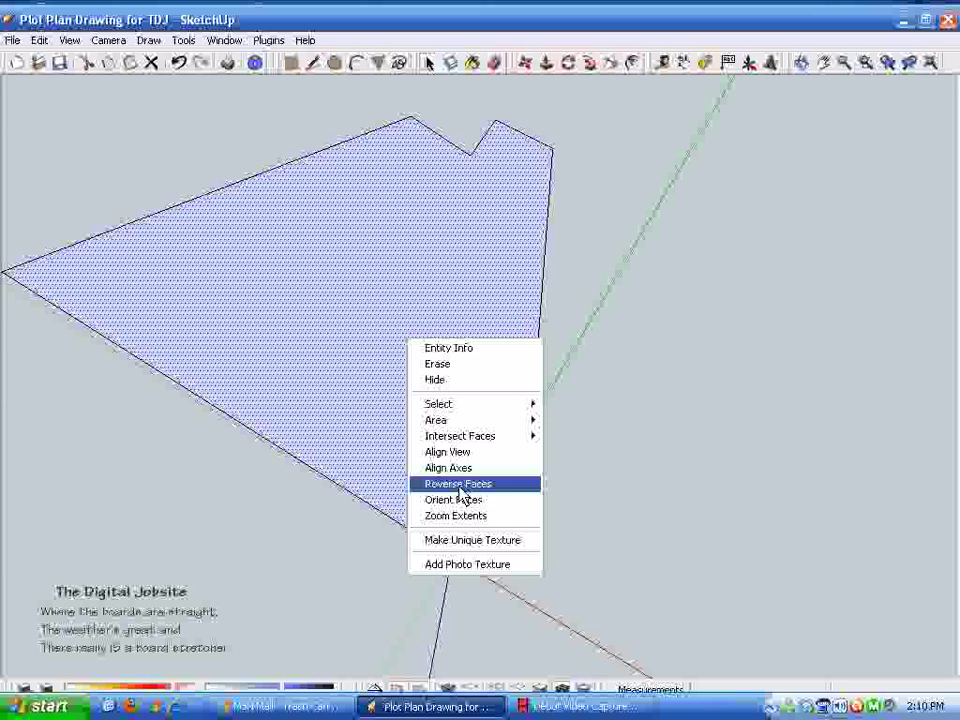
{"action": "left_click", "coordinate": [460, 485]}
Step: Turn on hidden geometry and unhide the finished plot plan group beside the new lot
{"action": "mouse_move", "coordinate": [557, 491]}
{"action": "middle_mouse_down"}
{"action": "mouse_move", "coordinate": [450, 375]}
{"action": "mouse_move", "coordinate": [452, 347]}
{"action": "mouse_move", "coordinate": [492, 378]}
{"action": "mouse_move", "coordinate": [441, 388]}
{"action": "mouse_move", "coordinate": [696, 399]}
{"action": "mouse_move", "coordinate": [697, 448]}
{"action": "mouse_move", "coordinate": [647, 510]}
{"action": "mouse_move", "coordinate": [662, 544]}
{"action": "mouse_move", "coordinate": [626, 558]}
{"action": "mouse_move", "coordinate": [618, 550]}
{"action": "middle_mouse_up"}
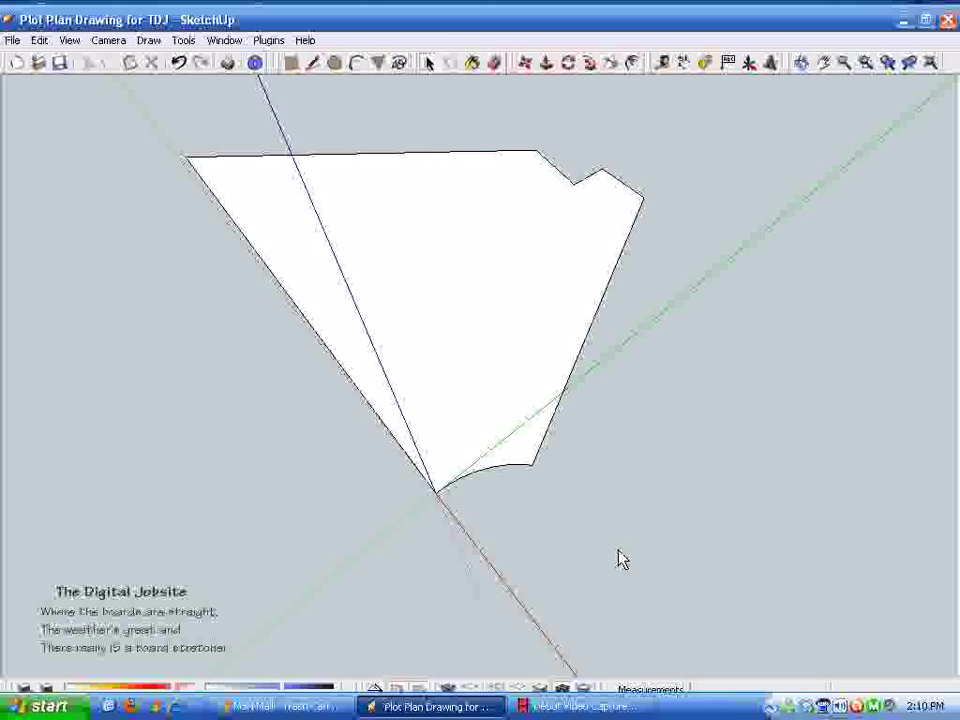
{"action": "left_click", "coordinate": [70, 40]}
{"action": "mouse_move", "coordinate": [108, 40]}
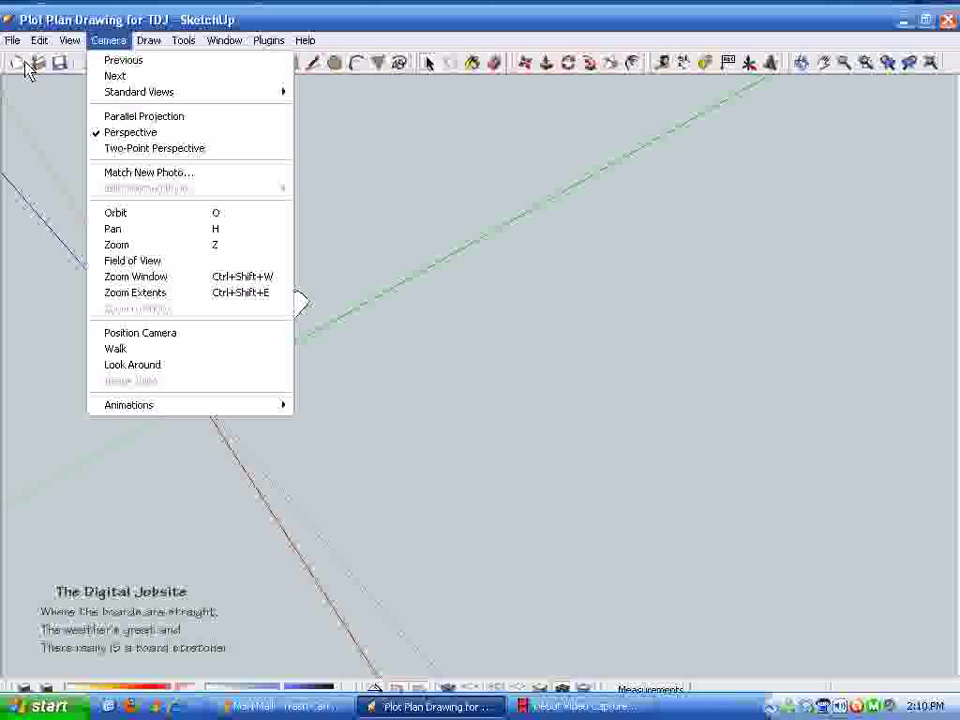
{"action": "mouse_move", "coordinate": [70, 40]}
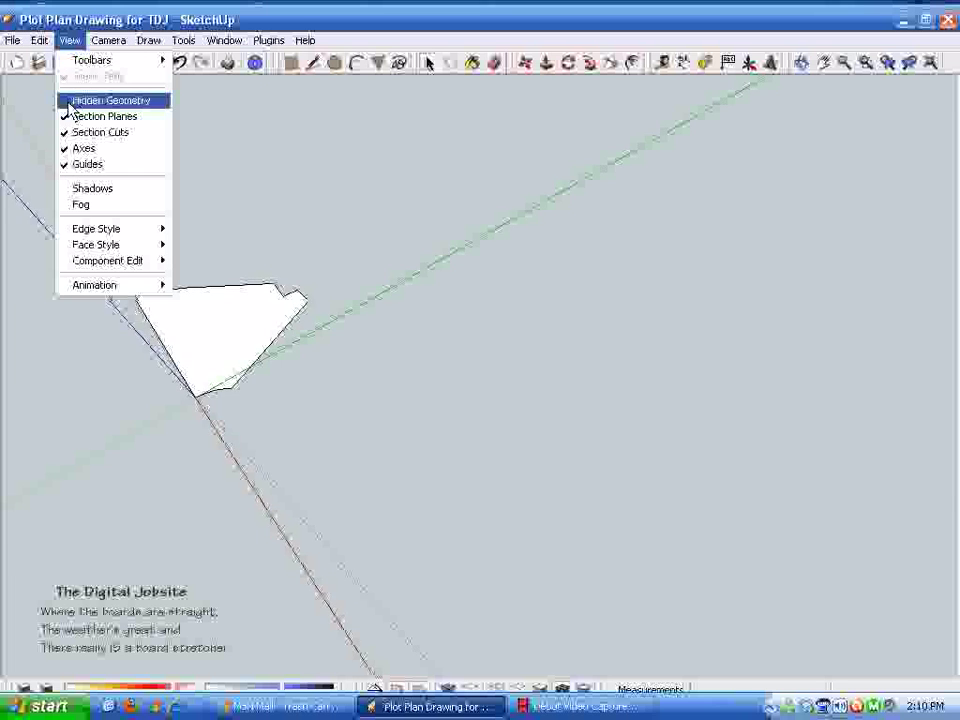
{"action": "left_click", "coordinate": [70, 108]}
{"action": "left_click", "coordinate": [800, 425]}
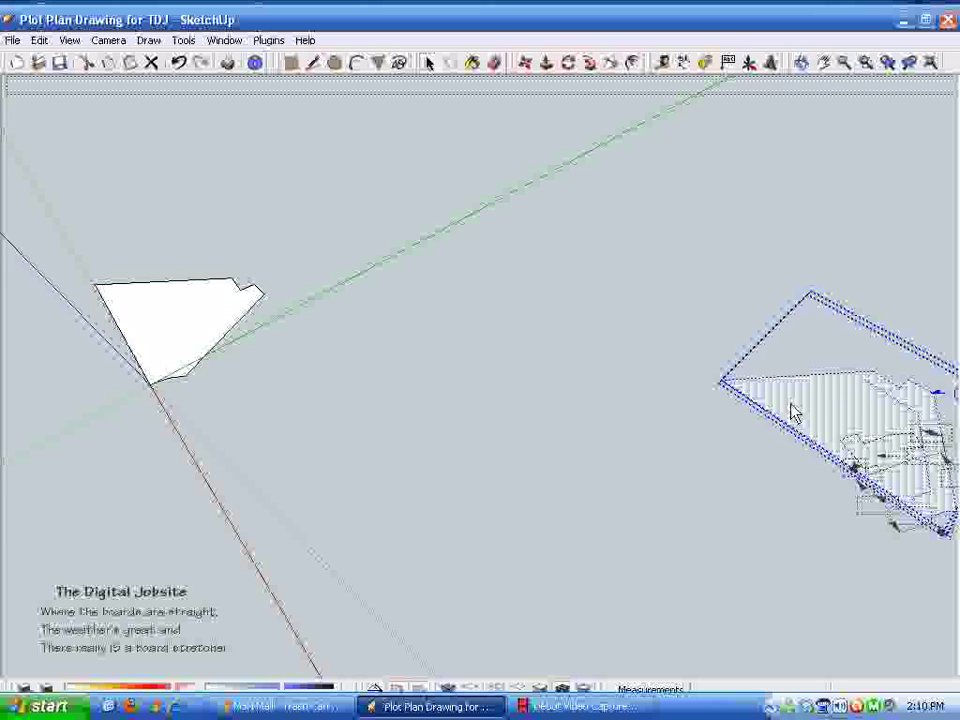
{"action": "right_click", "coordinate": [793, 403]}
{"action": "left_click", "coordinate": [687, 445]}
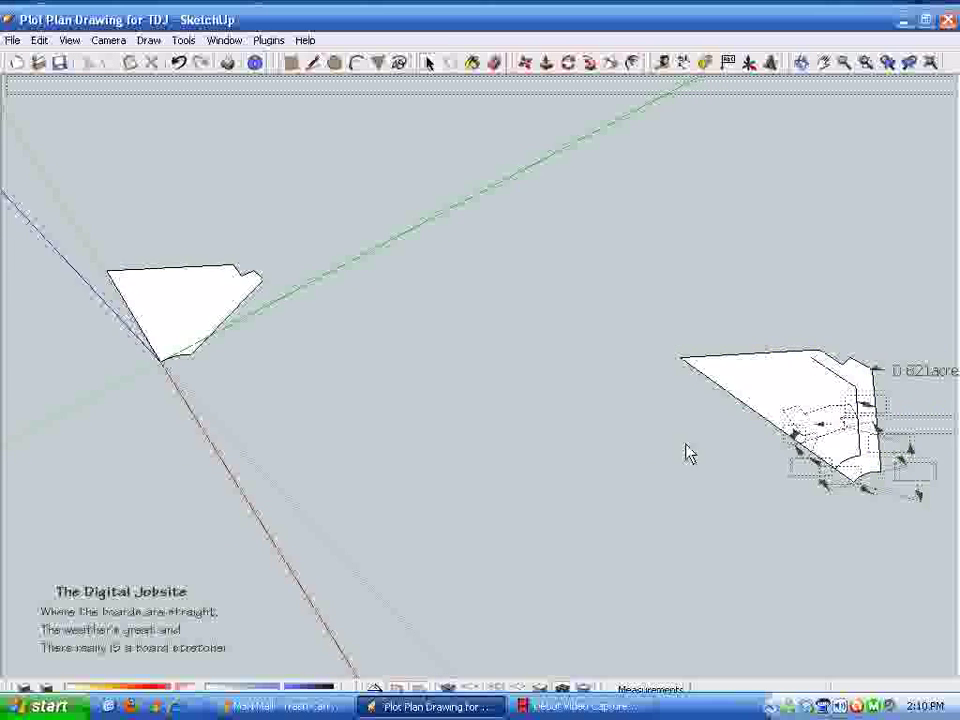
Step: Try moving the finished plot plan group next to the newly drawn lot, and undo the move
{"action": "left_click", "coordinate": [795, 377]}
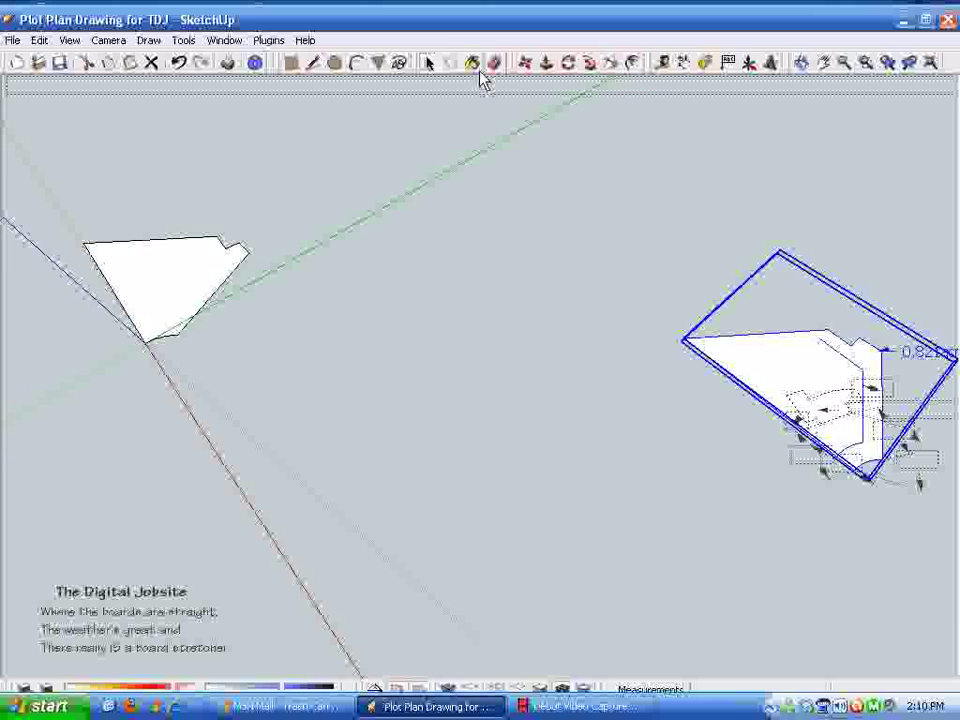
{"action": "key", "text": "m"}
{"action": "left_click_drag", "start_coordinate": [734, 348], "coordinate": [296, 241]}
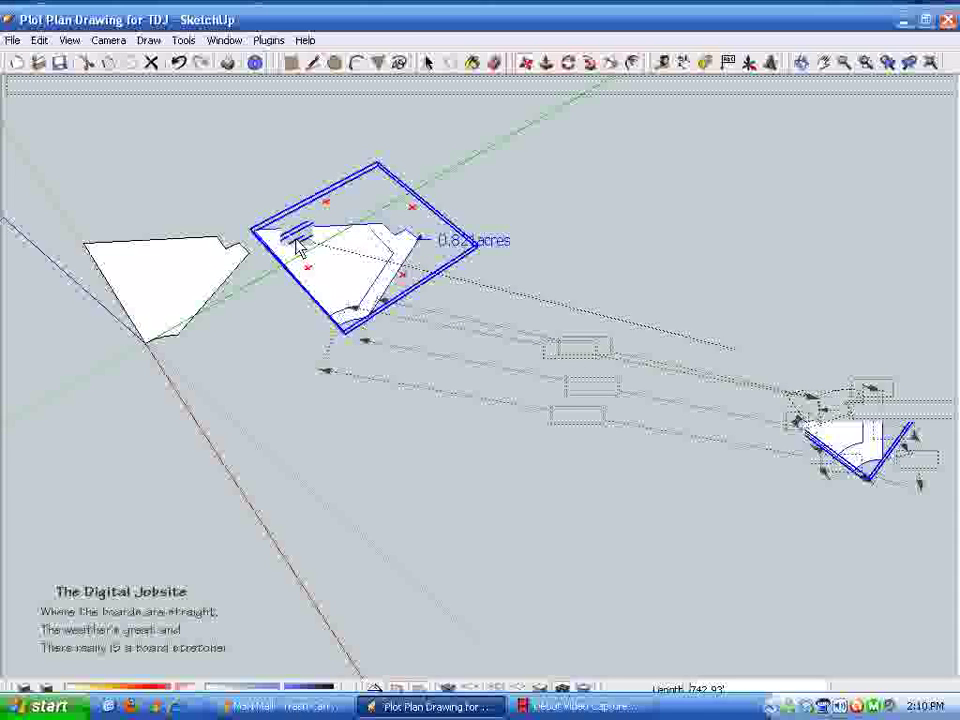
{"action": "left_click", "coordinate": [180, 63]}
Step: Copy the finished plot plan group beside the newly drawn lot to compare the two, and undo the copy
{"action": "left_click_drag", "start_coordinate": [744, 365], "coordinate": [296, 239], "text": "ctrl"}
{"action": "scroll", "coordinate": [425, 474], "scroll_direction": "up", "scroll_amount": 1}
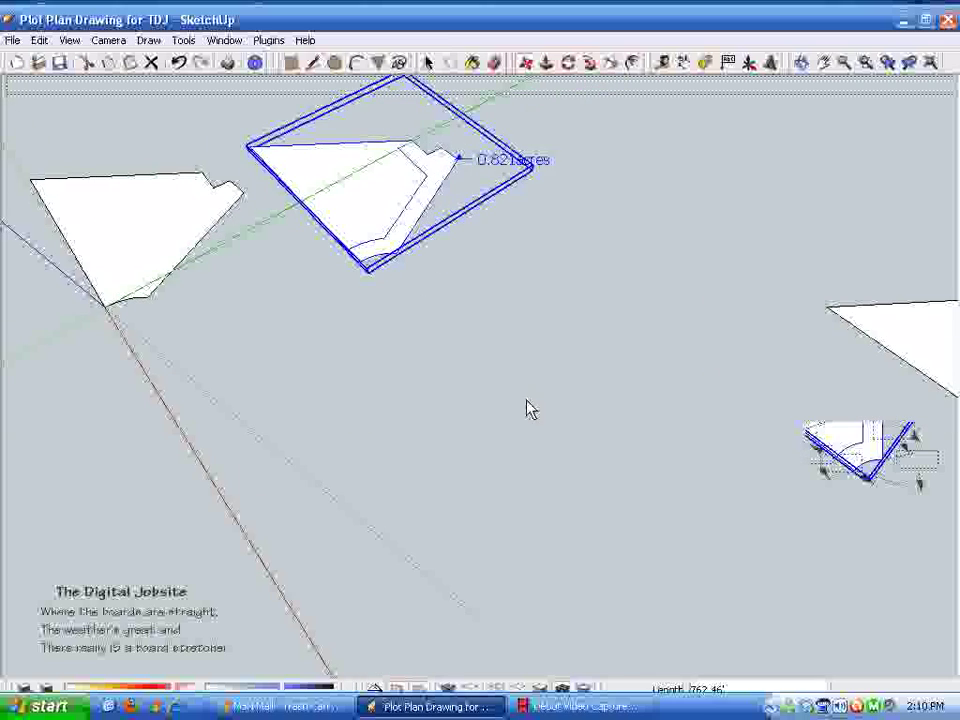
{"action": "key", "text": "space"}
{"action": "left_click", "coordinate": [493, 405]}
{"action": "mouse_move", "coordinate": [538, 478]}
{"action": "middle_mouse_down"}
{"action": "mouse_move", "coordinate": [525, 435]}
{"action": "mouse_move", "coordinate": [419, 323]}
{"action": "mouse_move", "coordinate": [206, 373]}
{"action": "mouse_move", "coordinate": [223, 396]}
{"action": "mouse_move", "coordinate": [246, 416]}
{"action": "mouse_move", "coordinate": [336, 407]}
{"action": "mouse_move", "coordinate": [510, 268]}
{"action": "mouse_move", "coordinate": [583, 289]}
{"action": "mouse_move", "coordinate": [530, 457]}
{"action": "mouse_move", "coordinate": [602, 437]}
{"action": "mouse_move", "coordinate": [527, 274]}
{"action": "mouse_move", "coordinate": [180, 64]}
{"action": "middle_mouse_up"}
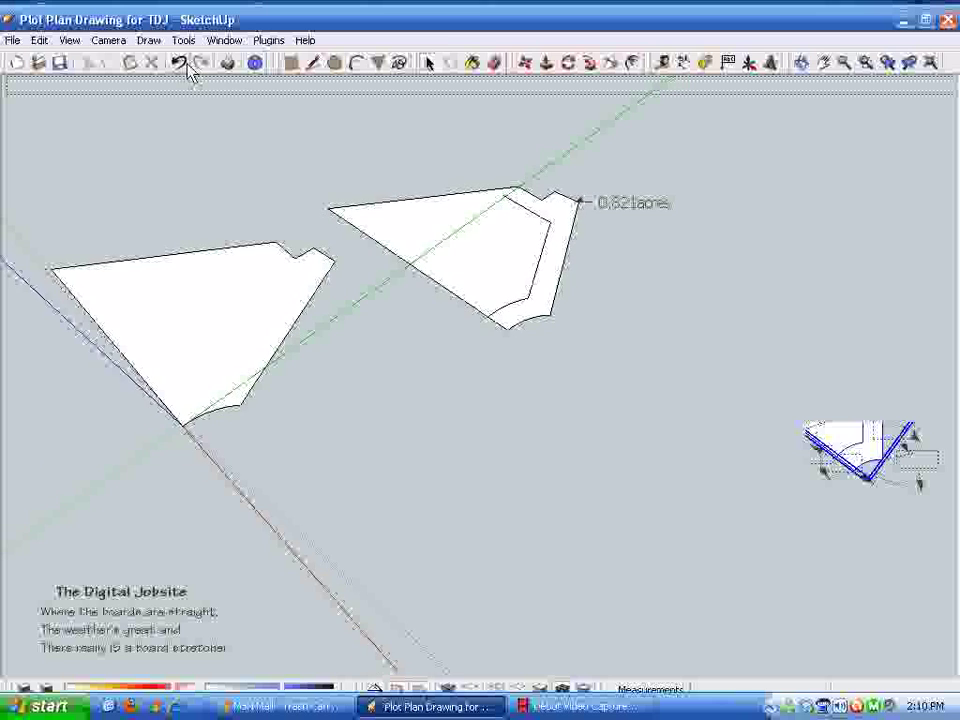
{"action": "left_click", "coordinate": [178, 62]}
Step: Select the finished plot plan with its dimensions, unhide the whole selection and hide all of it again
{"action": "left_click_drag", "start_coordinate": [510, 251], "coordinate": [906, 563]}
{"action": "middle_click_drag", "start_coordinate": [653, 402], "coordinate": [621, 392]}
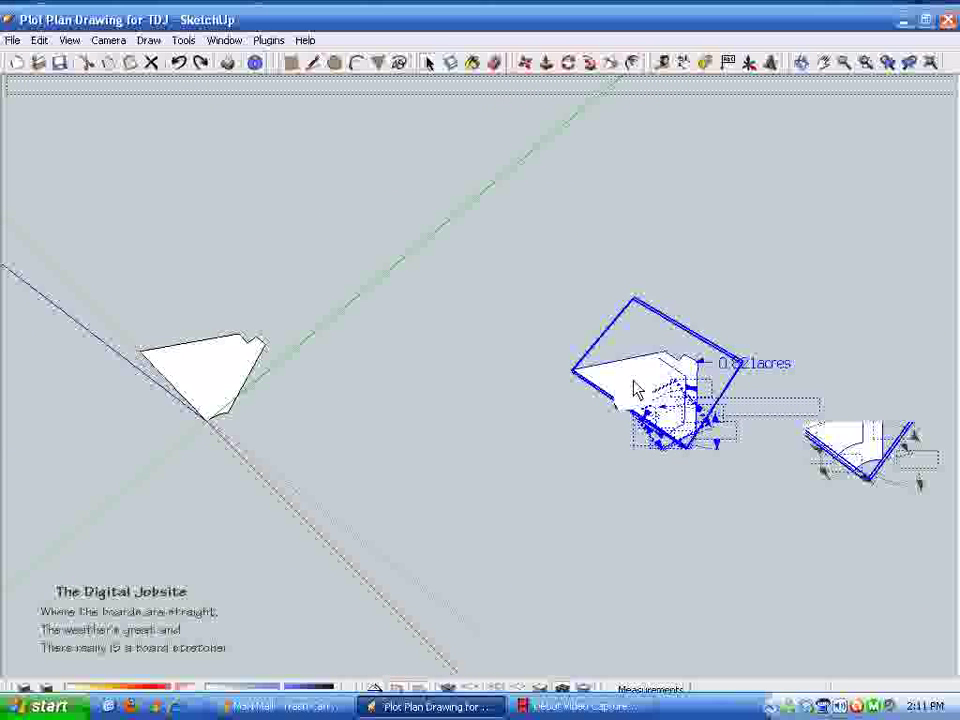
{"action": "right_click", "coordinate": [636, 388]}
{"action": "left_click", "coordinate": [660, 421]}
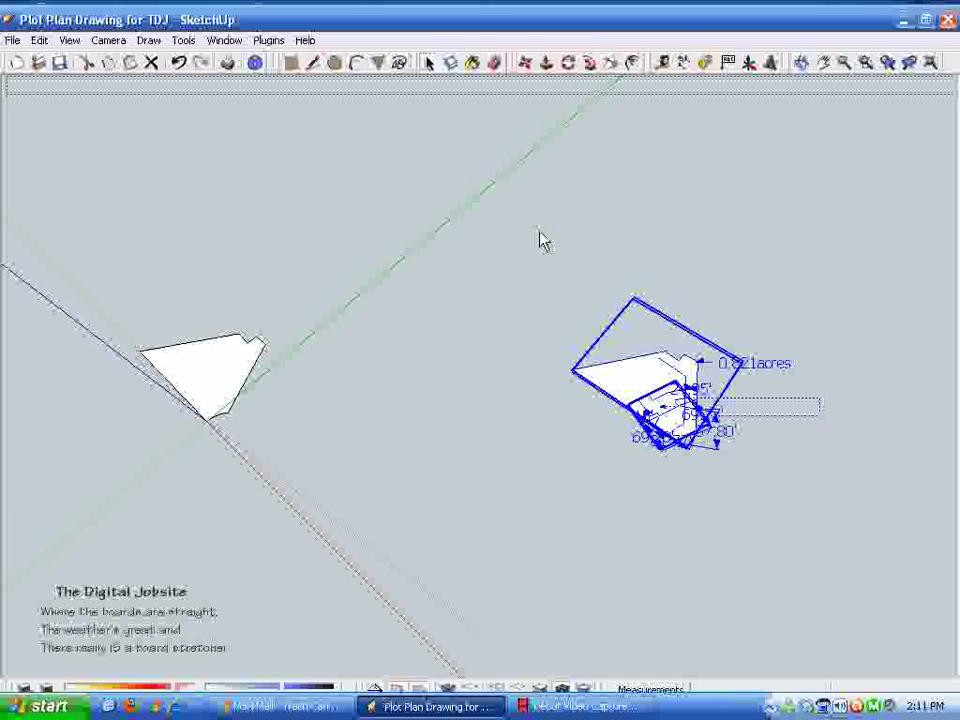
{"action": "right_click", "coordinate": [648, 388]}
{"action": "left_click", "coordinate": [677, 422]}
Step: Turn off the display of hidden geometry so only the new lot shows
{"action": "mouse_move", "coordinate": [677, 422]}
{"action": "middle_mouse_down"}
{"action": "mouse_move", "coordinate": [568, 450]}
{"action": "mouse_move", "coordinate": [614, 470]}
{"action": "middle_mouse_up"}
{"action": "left_click", "coordinate": [69, 40]}
{"action": "left_click", "coordinate": [90, 99]}
{"action": "mouse_move", "coordinate": [371, 386]}
{"action": "middle_mouse_down"}
{"action": "mouse_move", "coordinate": [360, 510]}
{"action": "mouse_move", "coordinate": [375, 551]}
{"action": "mouse_move", "coordinate": [444, 579]}
{"action": "mouse_move", "coordinate": [454, 615]}
{"action": "mouse_move", "coordinate": [456, 585]}
{"action": "mouse_move", "coordinate": [536, 649]}
{"action": "mouse_move", "coordinate": [669, 523]}
{"action": "middle_mouse_up"}
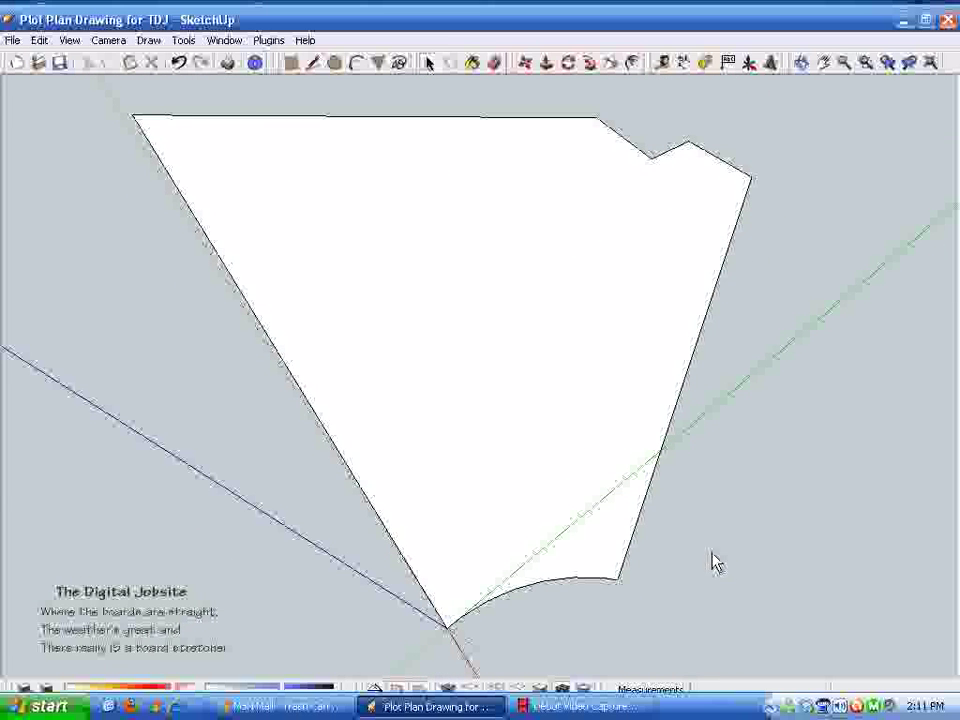